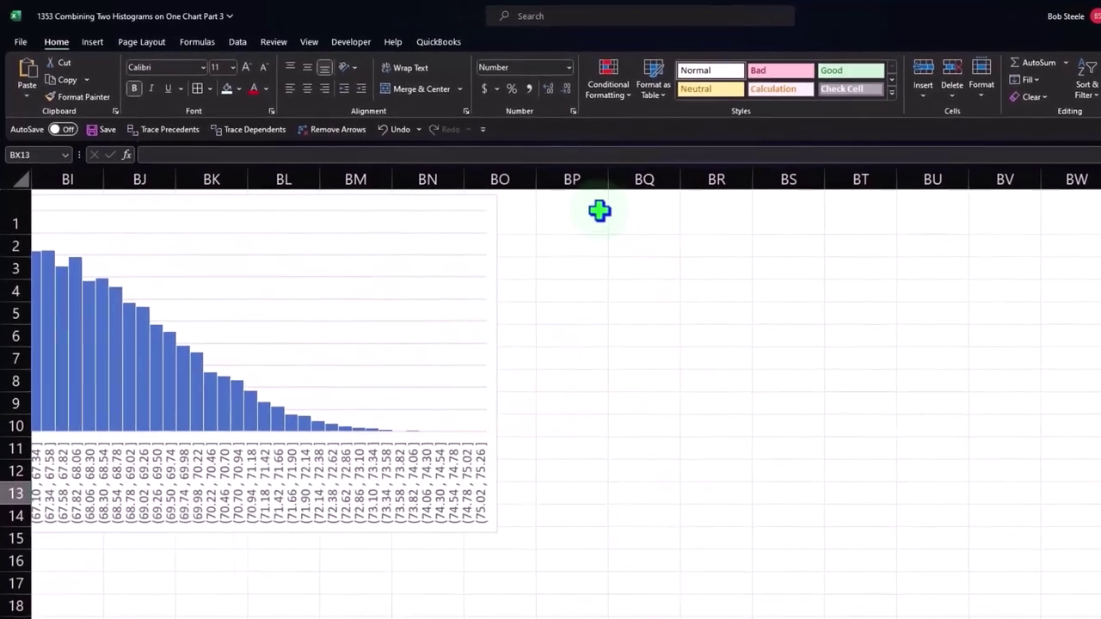
- Paste the bucket labels and counts as values into BP:BQ and widen column BP
{"action": "left_click", "coordinate": [599, 211]}
{"action": "right_click", "coordinate": [600, 211]}
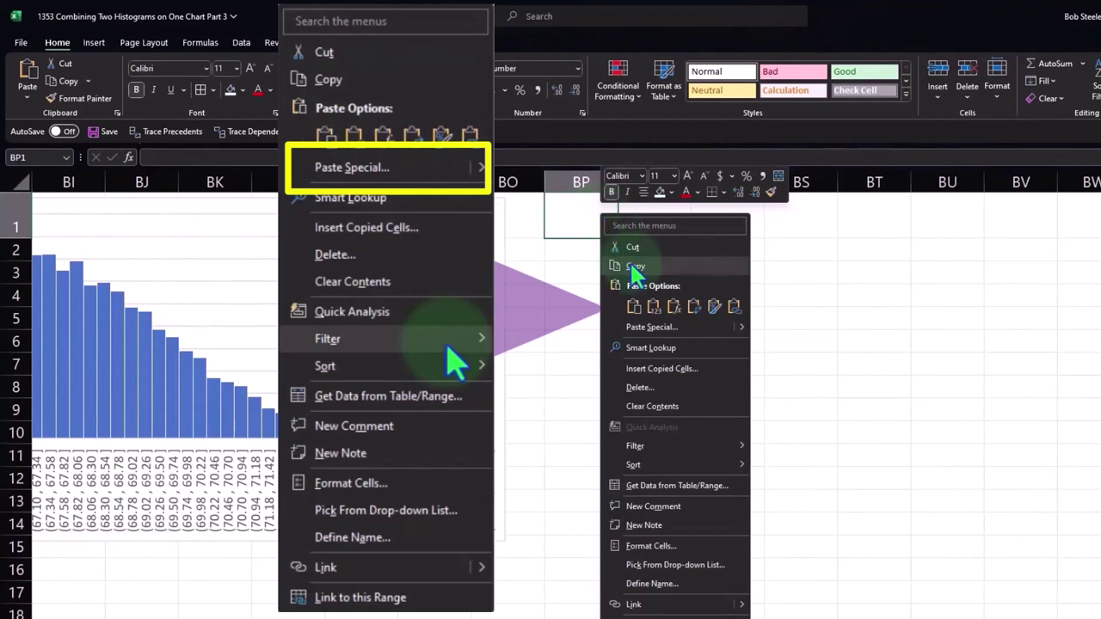
{"action": "left_click", "coordinate": [653, 306]}
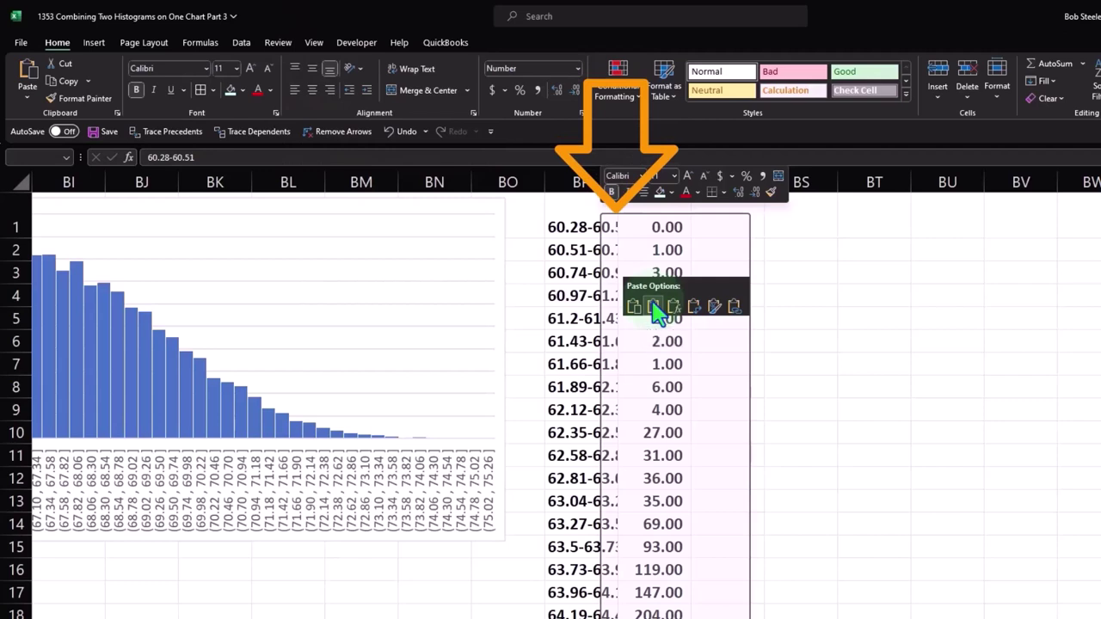
{"action": "left_click", "coordinate": [654, 306]}
{"action": "left_click", "coordinate": [799, 317]}
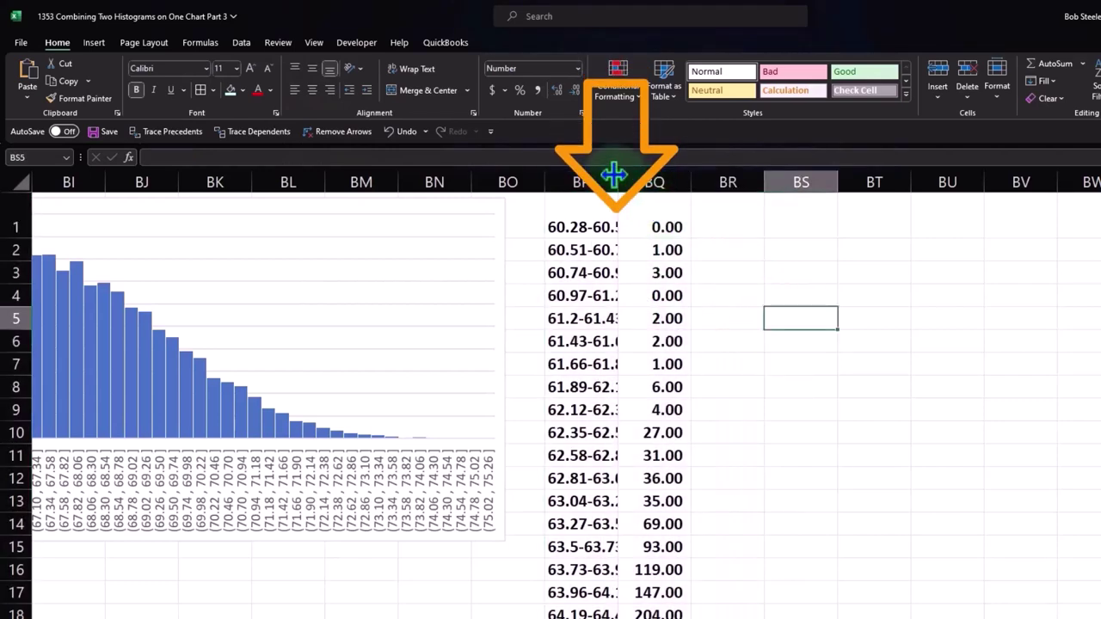
{"action": "left_click_drag", "start_coordinate": [616, 174], "coordinate": [651, 176]}
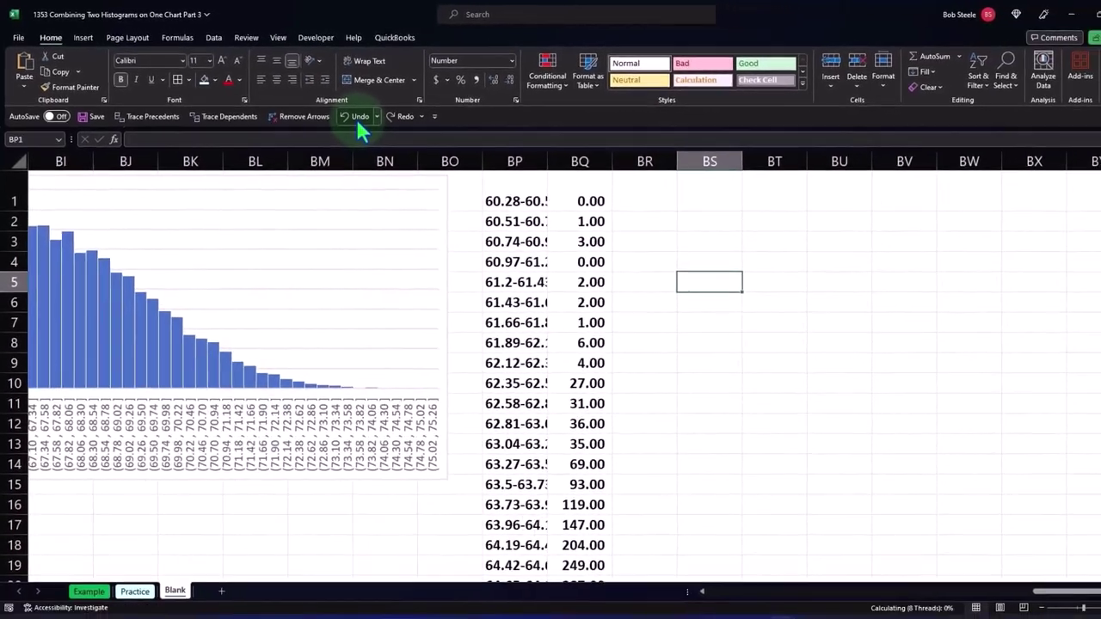
- Undo the pasted values and start a BP1 formula pointing at bucket label E17
{"action": "left_click", "coordinate": [401, 131]}
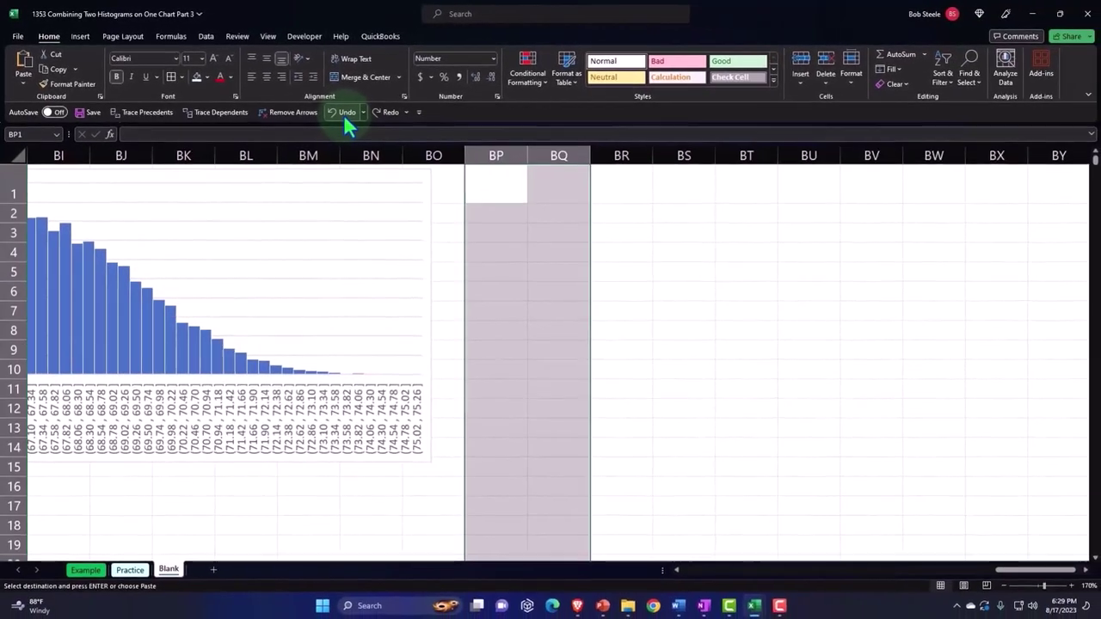
{"action": "left_click", "coordinate": [516, 184]}
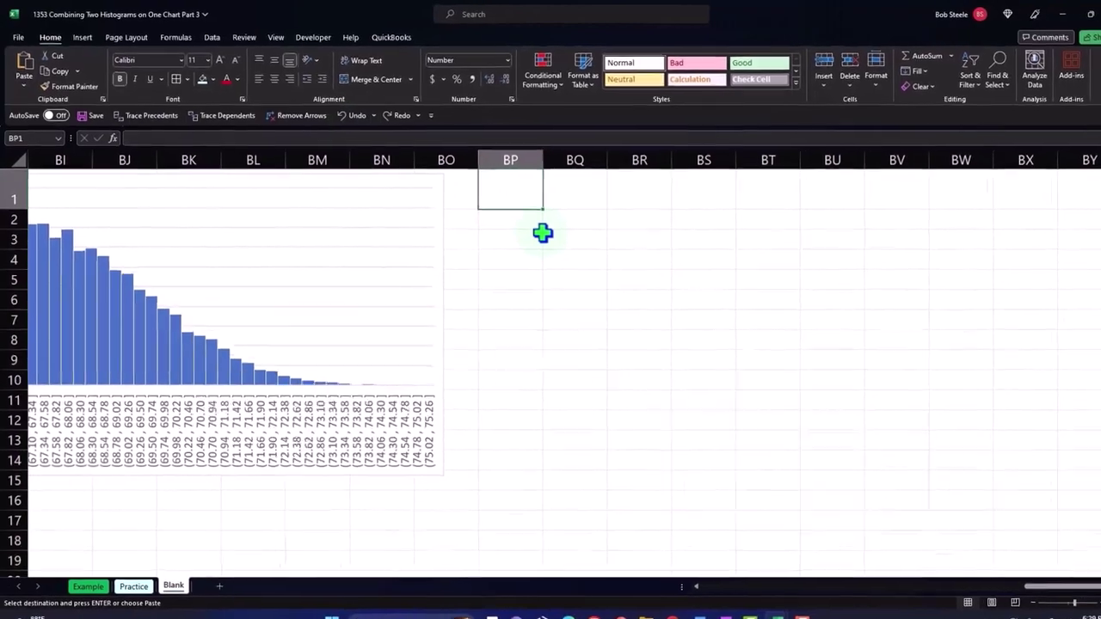
{"action": "type", "text": "="}
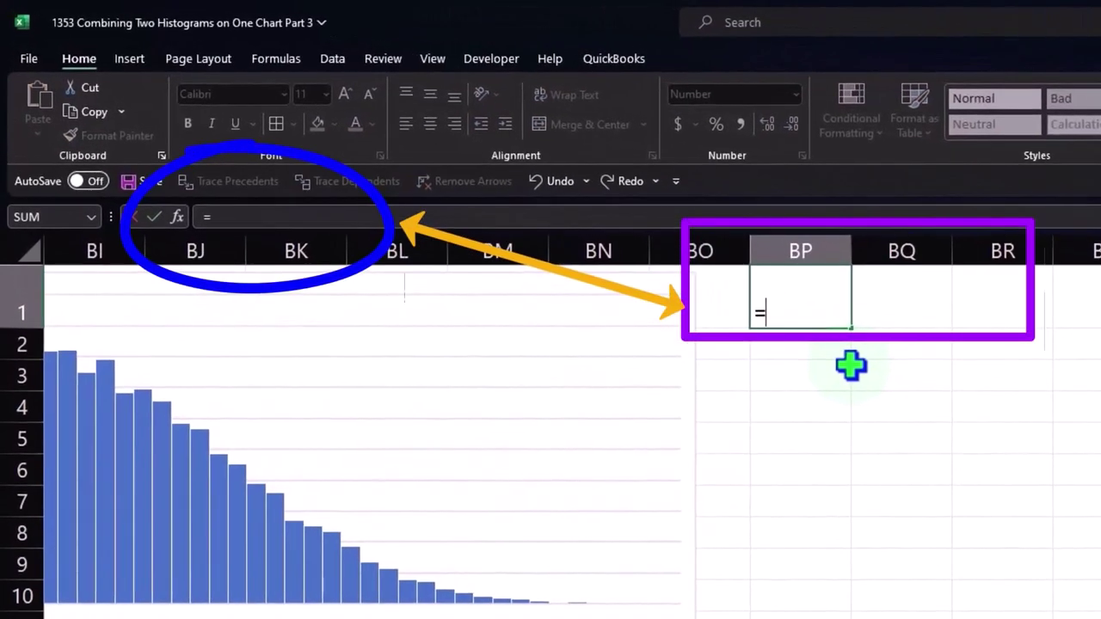
{"action": "key", "text": "Left"}
{"action": "key", "text": "Left"}
{"action": "key", "text": "Left"}
{"action": "key", "text": "Left"}
{"action": "key", "text": "Left"}
{"action": "key", "text": "Left"}
{"action": "key", "text": "Left"}
{"action": "key", "text": "Left"}
{"action": "key", "text": "Left"}
{"action": "key", "text": "Left"}
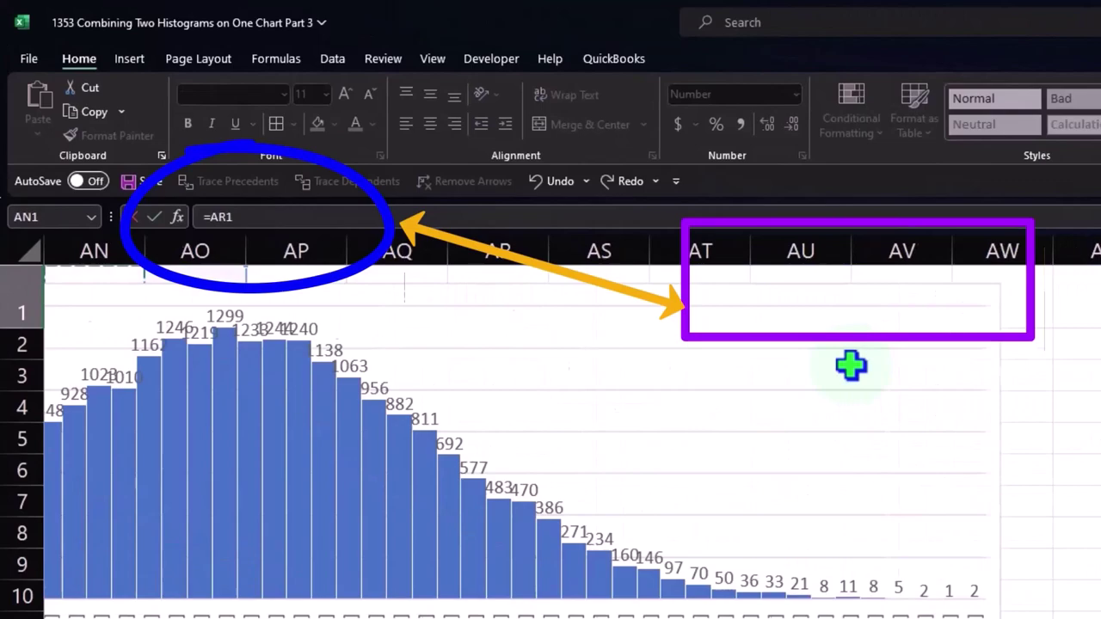
{"action": "key", "text": "Left"}
{"action": "key", "text": "Left"}
{"action": "key", "text": "Left"}
{"action": "key", "text": "Left"}
{"action": "key", "text": "Left"}
{"action": "key", "text": "Left"}
{"action": "key", "text": "Left"}
{"action": "key", "text": "Left"}
{"action": "key", "text": "Left"}
{"action": "key", "text": "Down"}
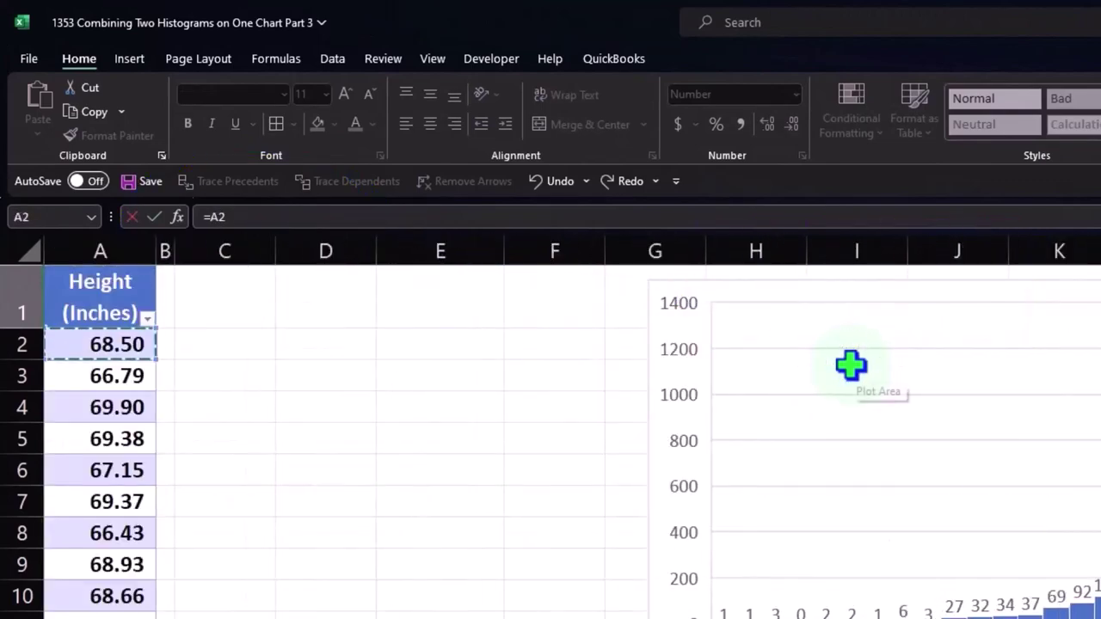
{"action": "key", "text": "Down"}
{"action": "key", "text": "Down"}
{"action": "key", "text": "Down"}
{"action": "key", "text": "Down"}
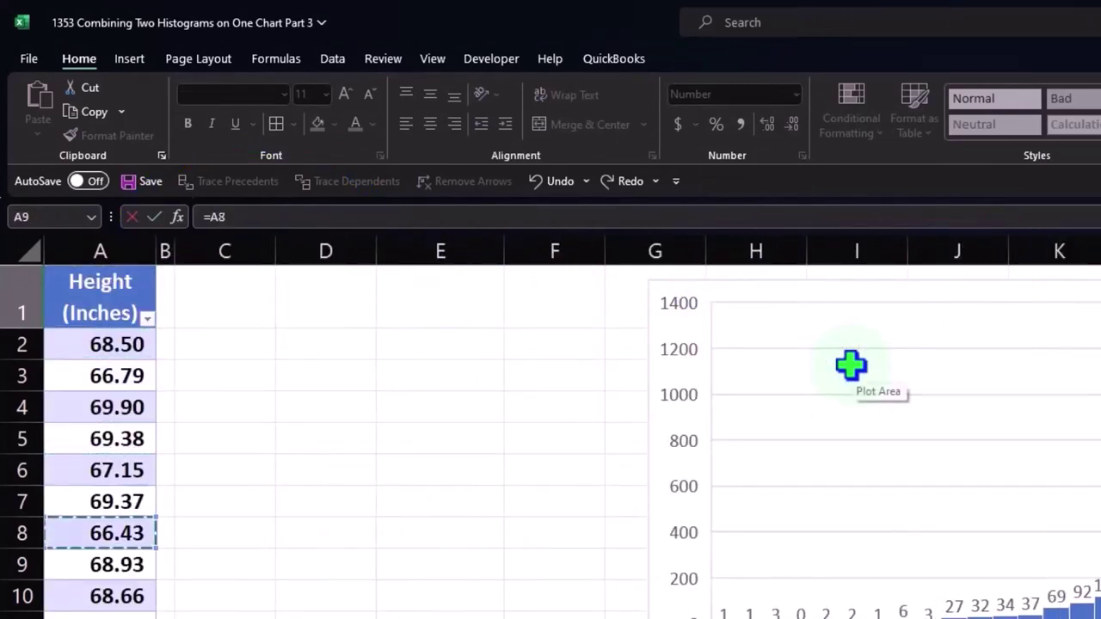
{"action": "key", "text": "Down"}
{"action": "key", "text": "Down"}
{"action": "key", "text": "Down"}
{"action": "key", "text": "Down"}
{"action": "key", "text": "Down"}
{"action": "key", "text": "Down"}
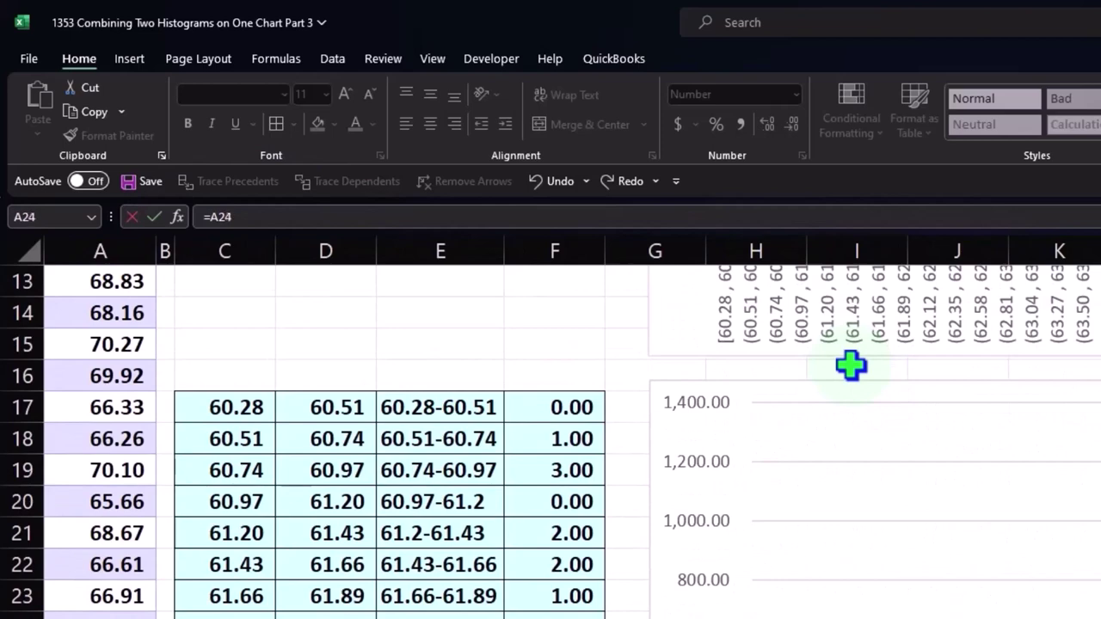
{"action": "key", "text": "Up"}
{"action": "key", "text": "Up"}
{"action": "key", "text": "Up"}
{"action": "key", "text": "Up"}
{"action": "key", "text": "Right"}
{"action": "key", "text": "Right"}
{"action": "key", "text": "Right"}
{"action": "key", "text": "Right"}
{"action": "key", "text": "Up"}
{"action": "key", "text": "Up"}
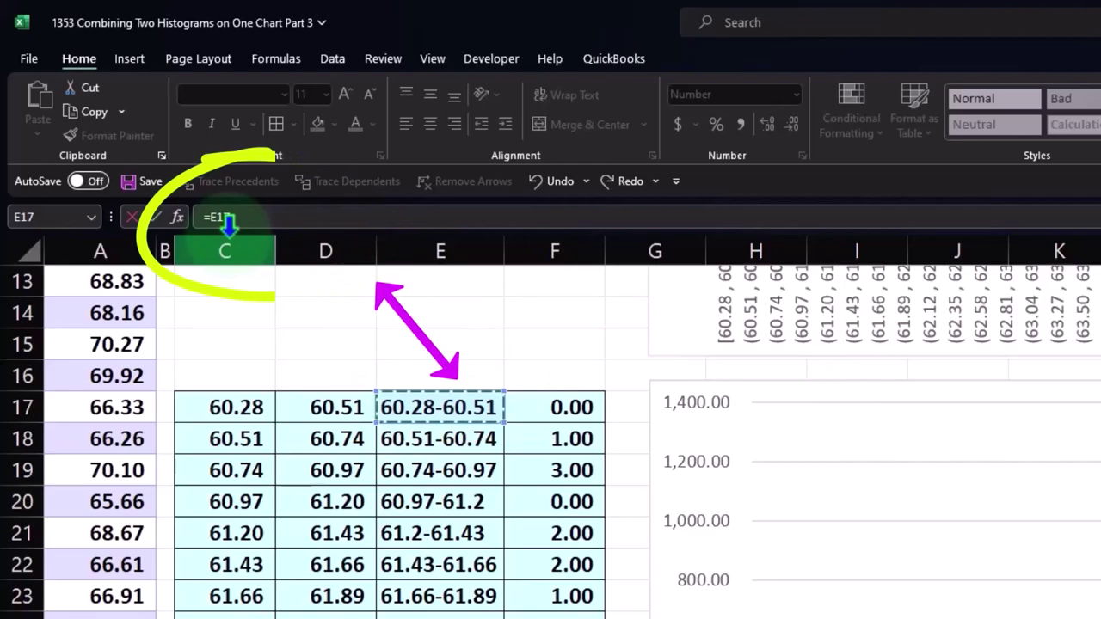
- Enter the BP1 link to E17, copy it into BQ1, and fill both down to row 32
{"action": "key", "text": "Right"}
{"action": "key", "text": "Right"}
{"action": "key", "text": "Right"}
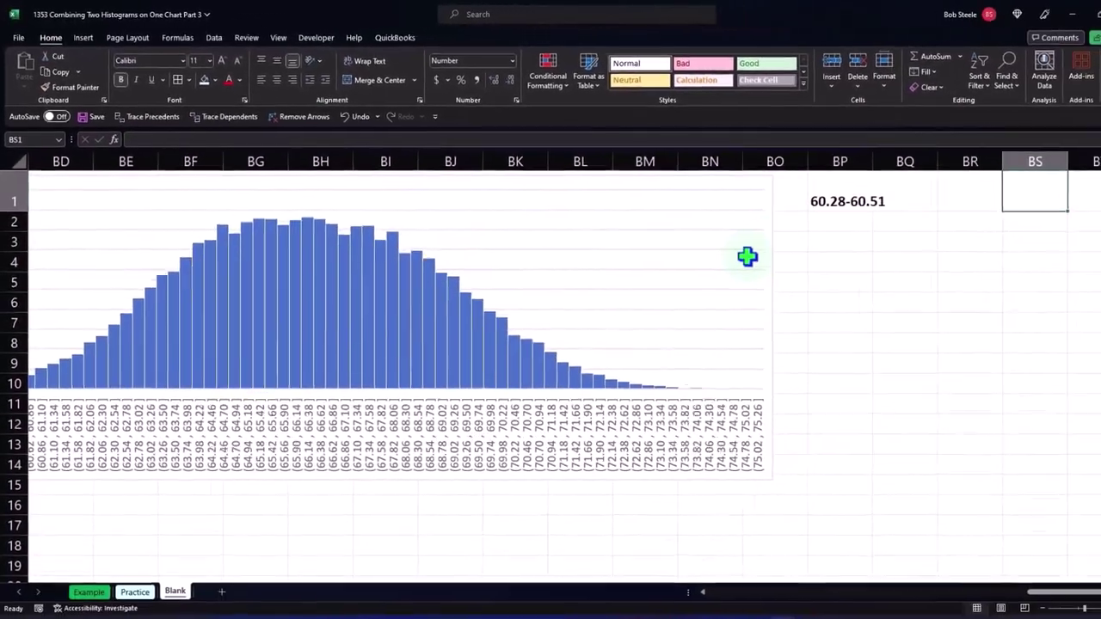
{"action": "left_click", "coordinate": [818, 191]}
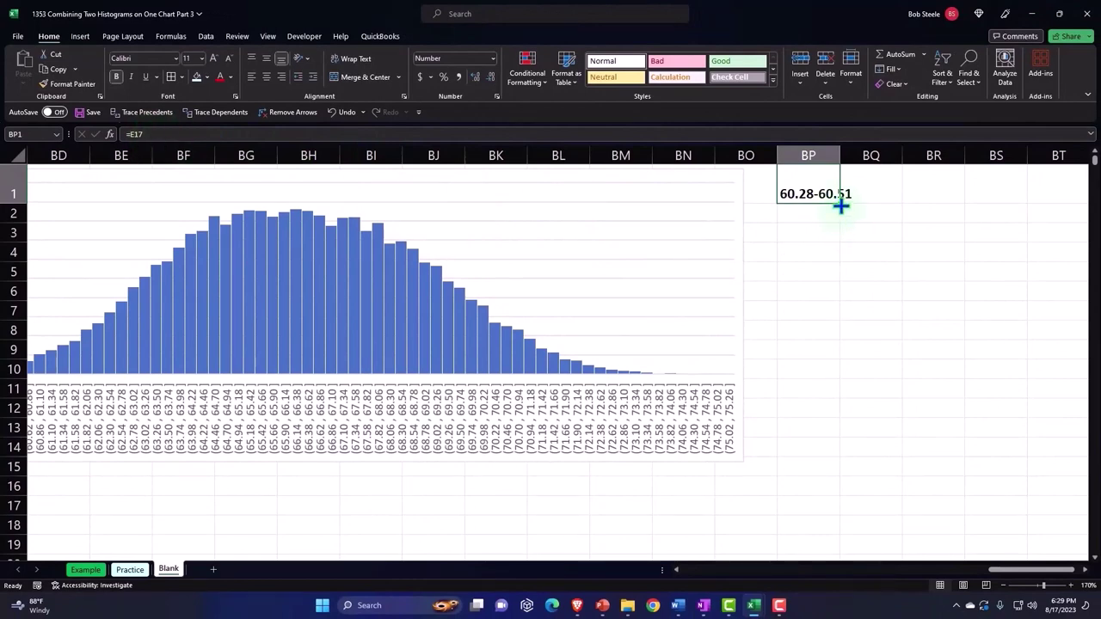
{"action": "left_click_drag", "start_coordinate": [841, 204], "coordinate": [880, 209]}
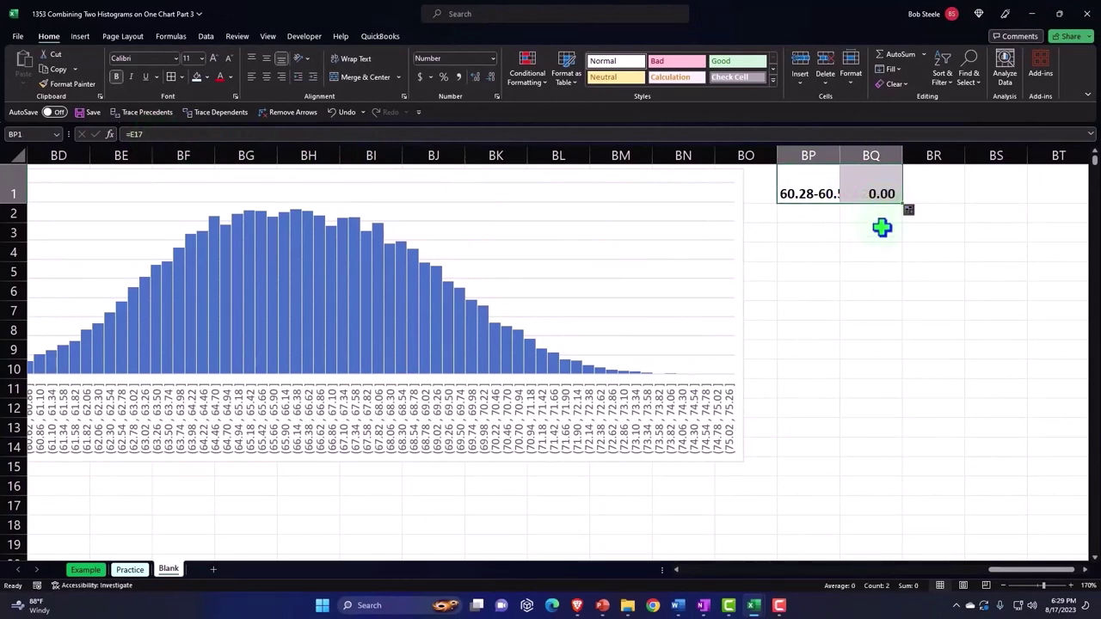
{"action": "mouse_move", "coordinate": [813, 187]}
{"action": "left_mouse_down"}
{"action": "mouse_move", "coordinate": [893, 194]}
{"action": "mouse_move", "coordinate": [912, 575]}
{"action": "left_mouse_up"}
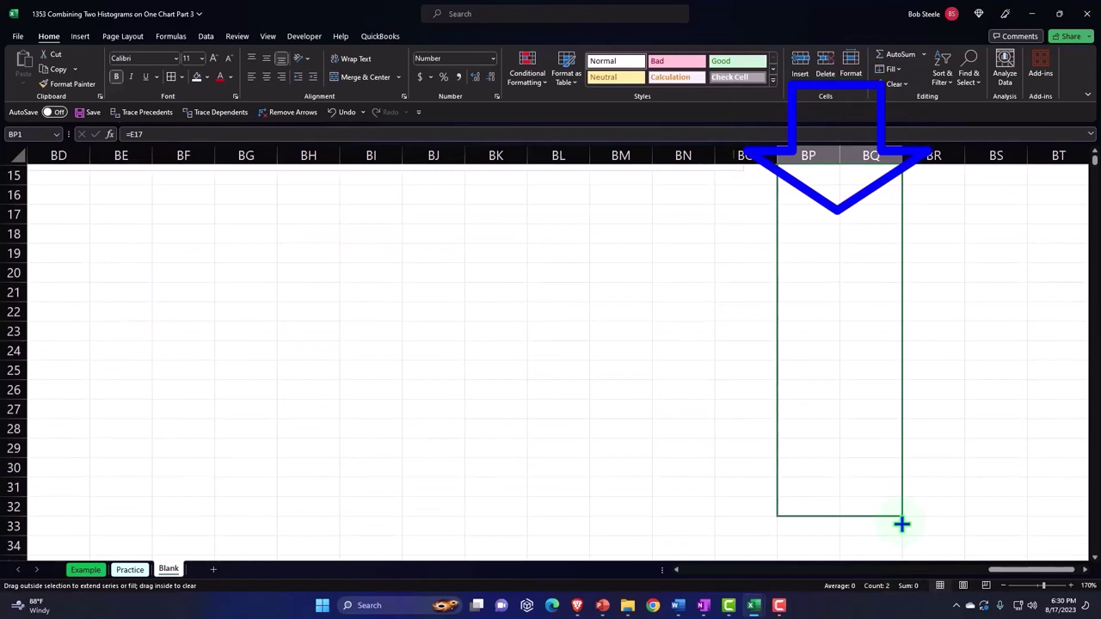
{"action": "left_click_drag", "start_coordinate": [911, 575], "coordinate": [903, 523]}
- Extend the linked formulas down to row 74, then clear the surplus zero rows 66-74
{"action": "scroll", "coordinate": [896, 422], "scroll_direction": "down", "scroll_amount": 3}
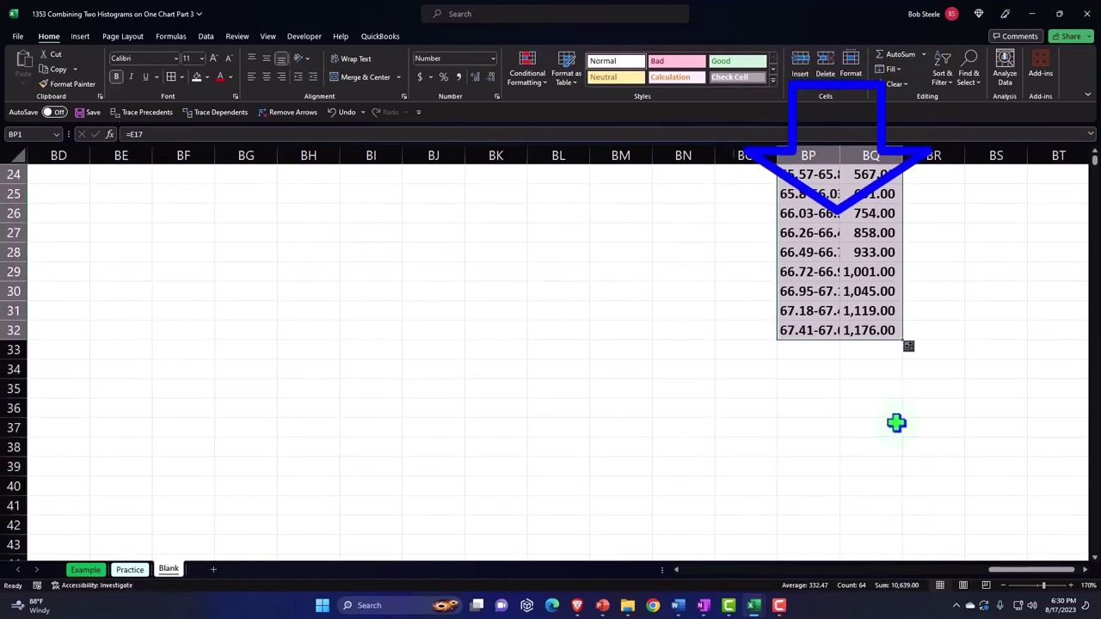
{"action": "left_click_drag", "start_coordinate": [903, 340], "coordinate": [903, 495]}
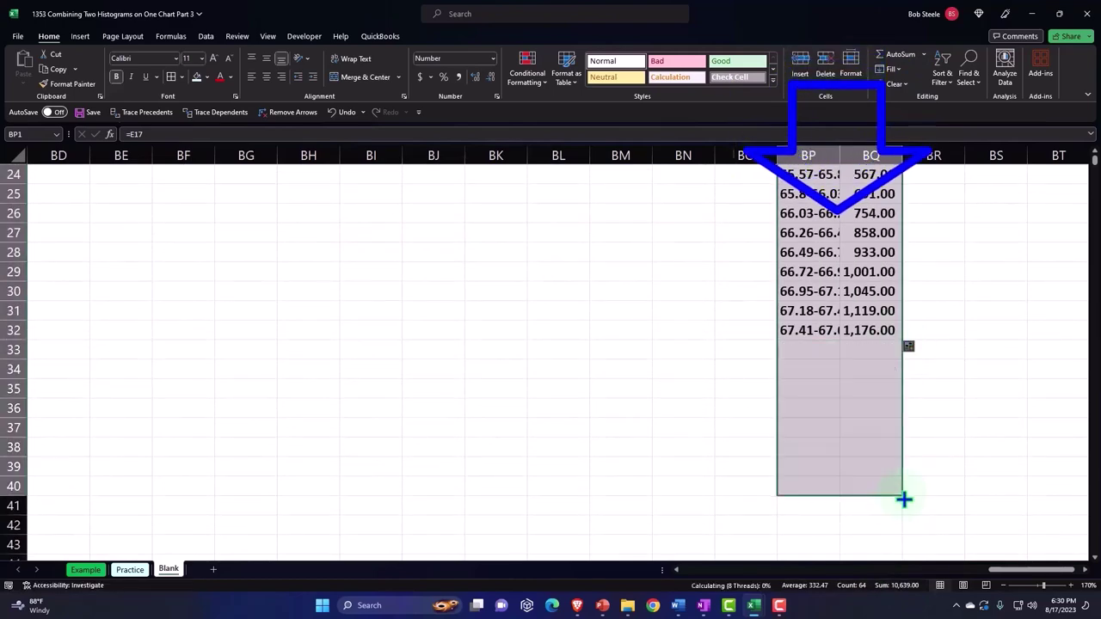
{"action": "scroll", "coordinate": [903, 494], "scroll_direction": "down", "scroll_amount": 3}
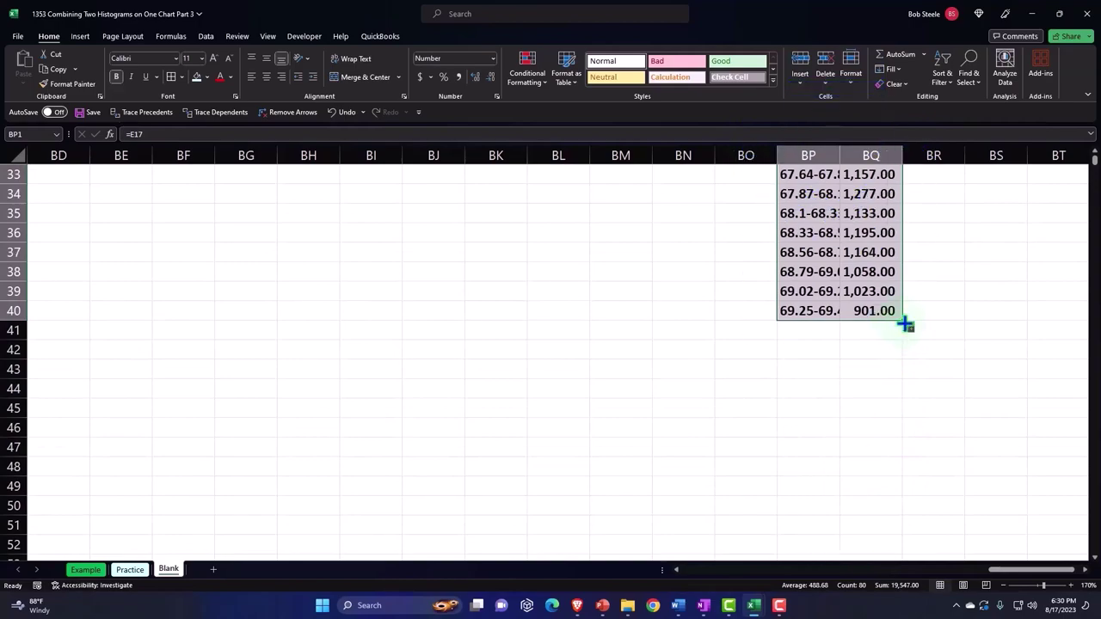
{"action": "left_click_drag", "start_coordinate": [903, 321], "coordinate": [909, 498]}
{"action": "scroll", "coordinate": [912, 490], "scroll_direction": "down", "scroll_amount": 3}
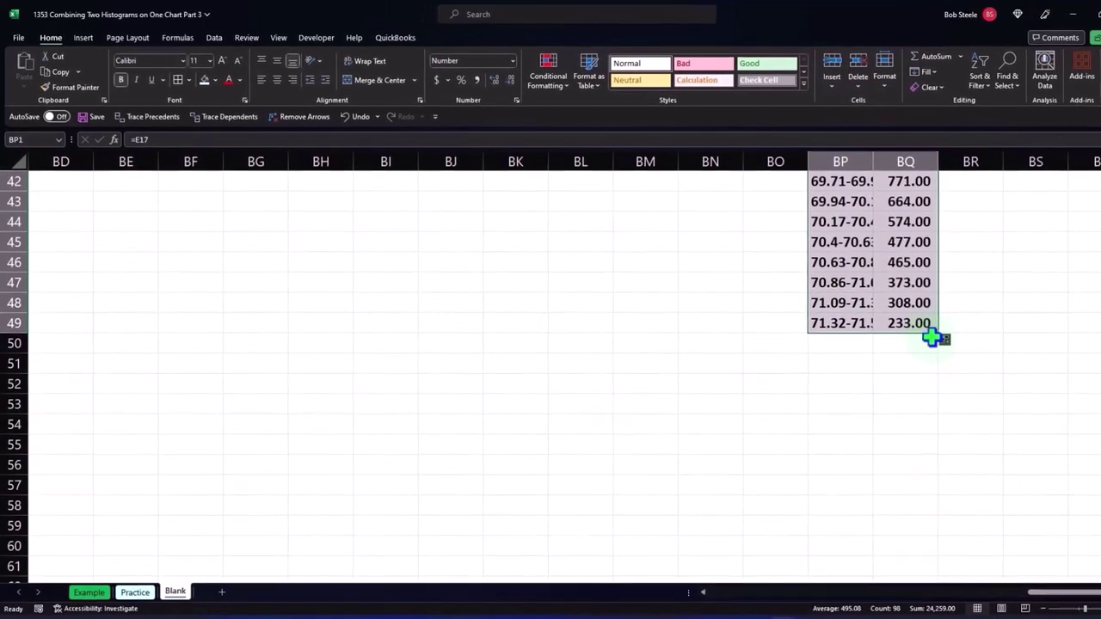
{"action": "left_click_drag", "start_coordinate": [944, 338], "coordinate": [944, 534]}
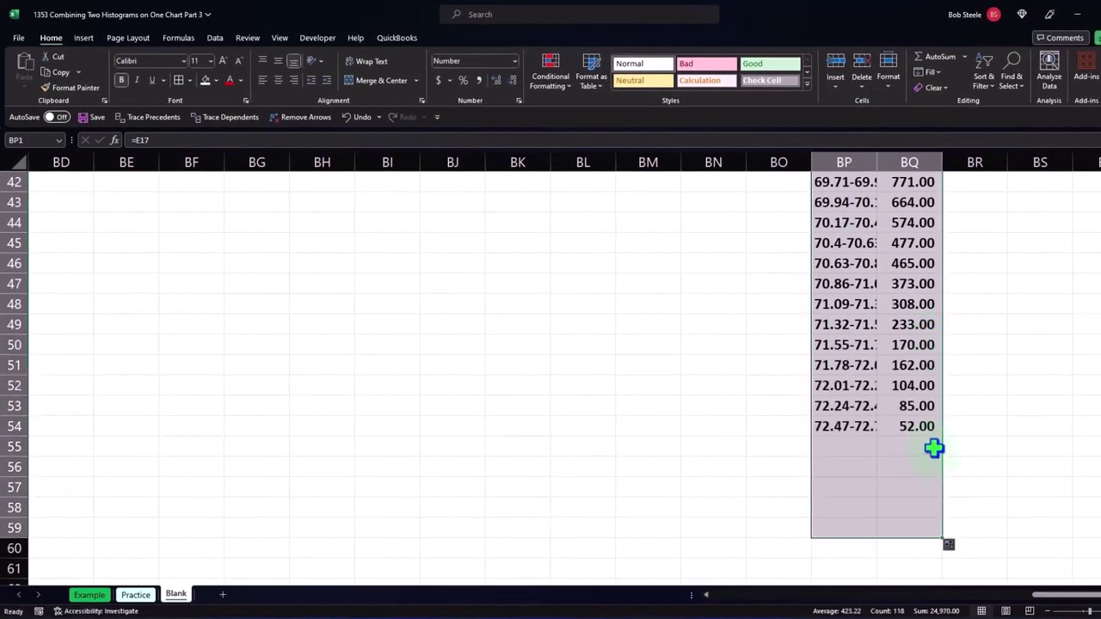
{"action": "scroll", "coordinate": [935, 447], "scroll_direction": "down", "scroll_amount": 2}
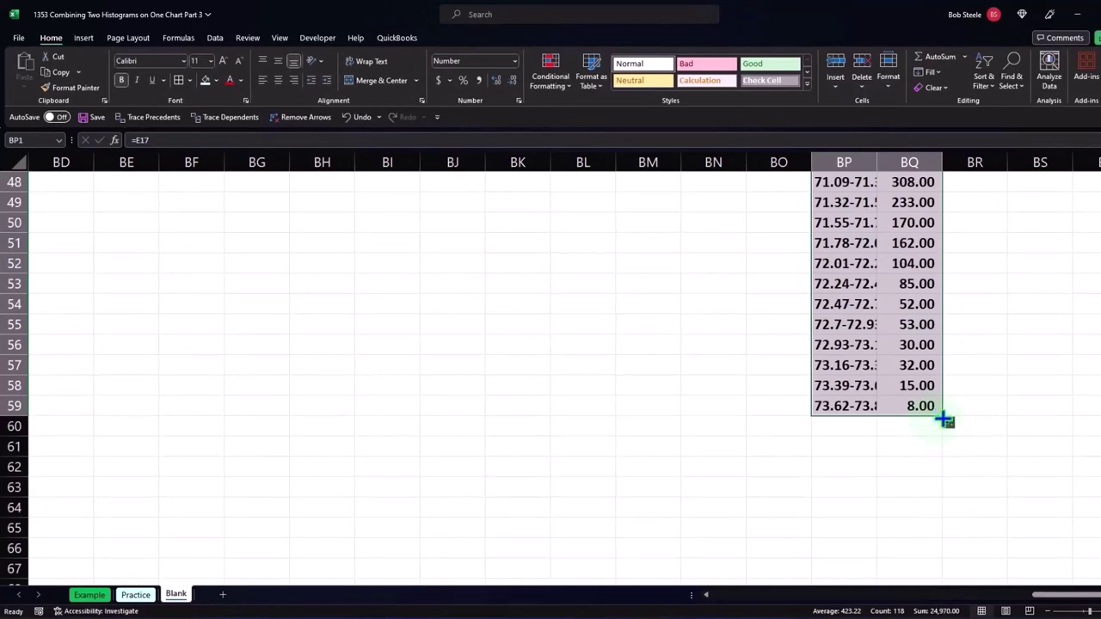
{"action": "left_click_drag", "start_coordinate": [945, 420], "coordinate": [944, 546]}
{"action": "scroll", "coordinate": [943, 491], "scroll_direction": "down", "scroll_amount": 3}
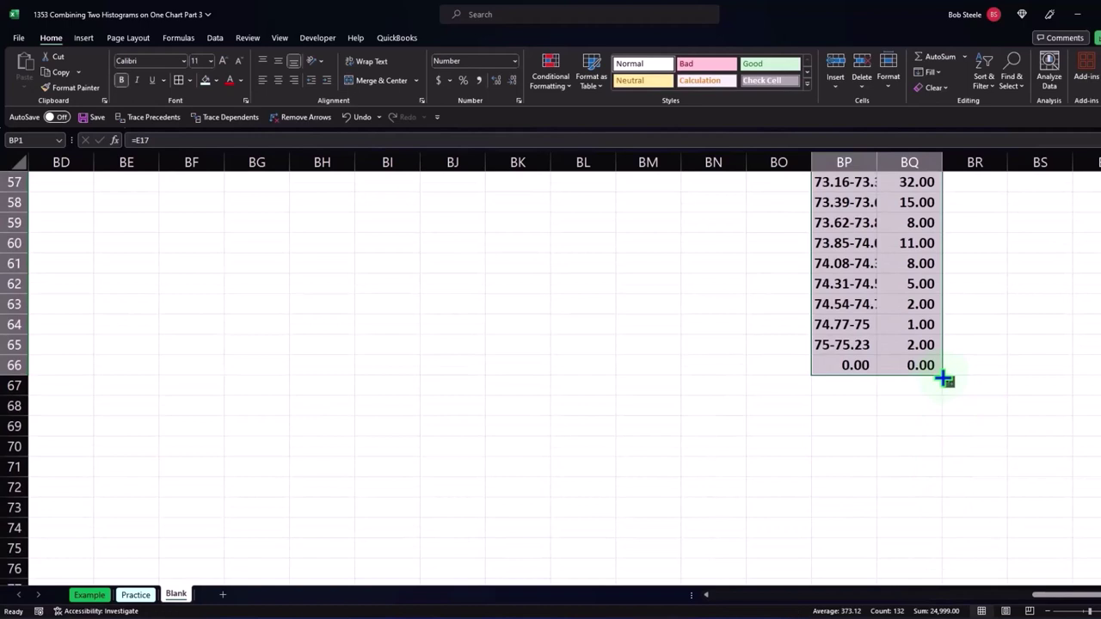
{"action": "left_click_drag", "start_coordinate": [944, 377], "coordinate": [934, 546]}
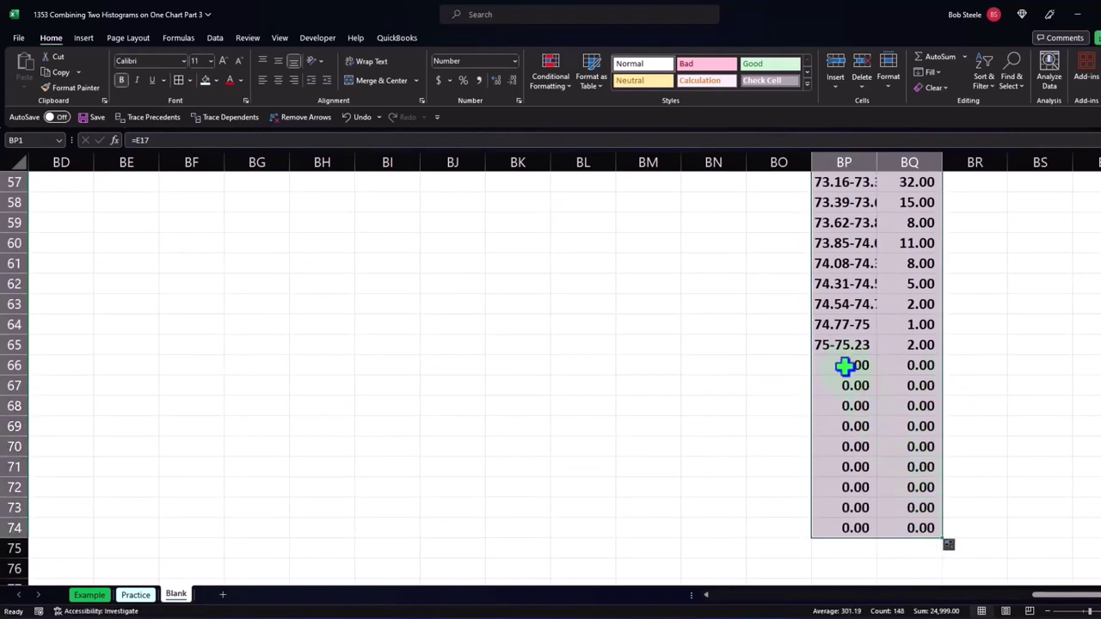
{"action": "left_click_drag", "start_coordinate": [843, 365], "coordinate": [913, 535]}
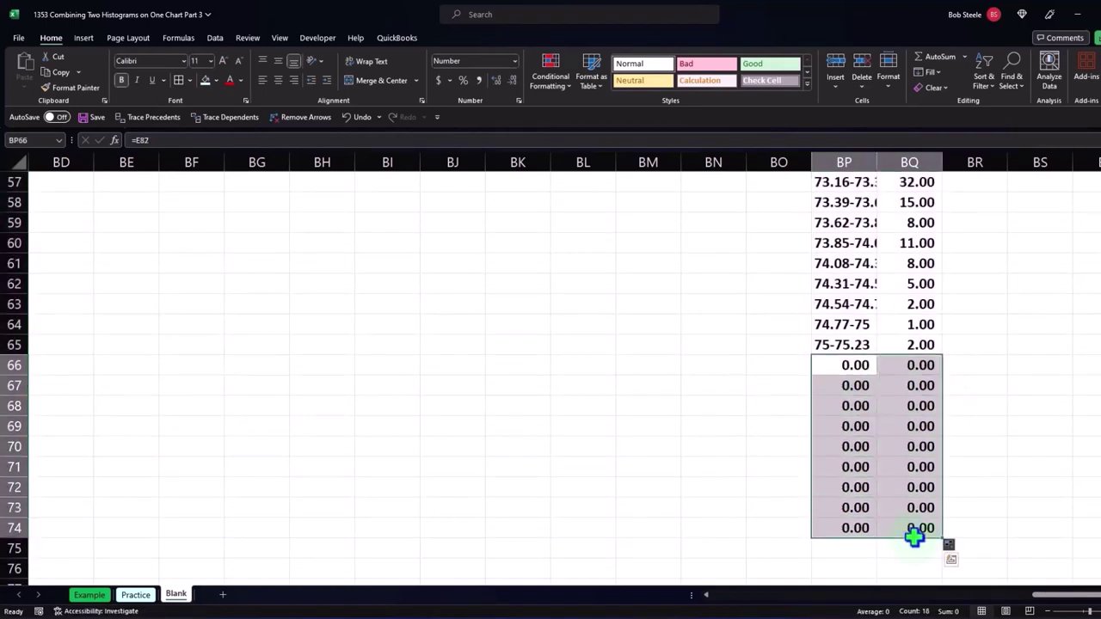
{"action": "key", "text": "Delete"}
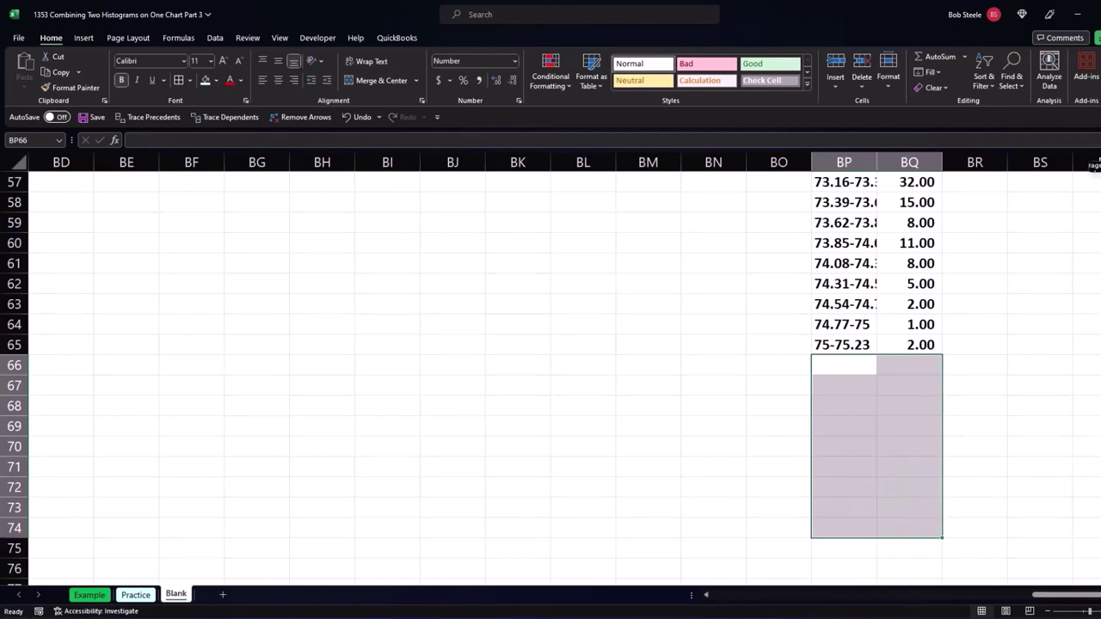
- Resize column BP so the full bucket ranges like 57.29-57.52 show
{"action": "scroll", "coordinate": [1094, 165], "scroll_direction": "up", "scroll_amount": 19}
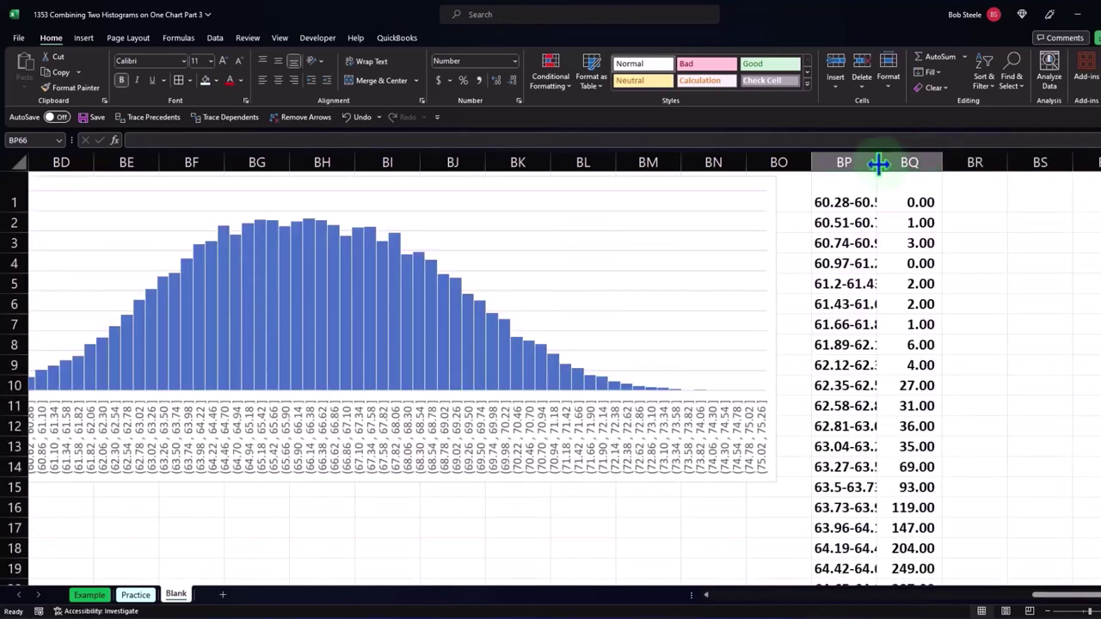
{"action": "left_click_drag", "start_coordinate": [878, 164], "coordinate": [939, 165]}
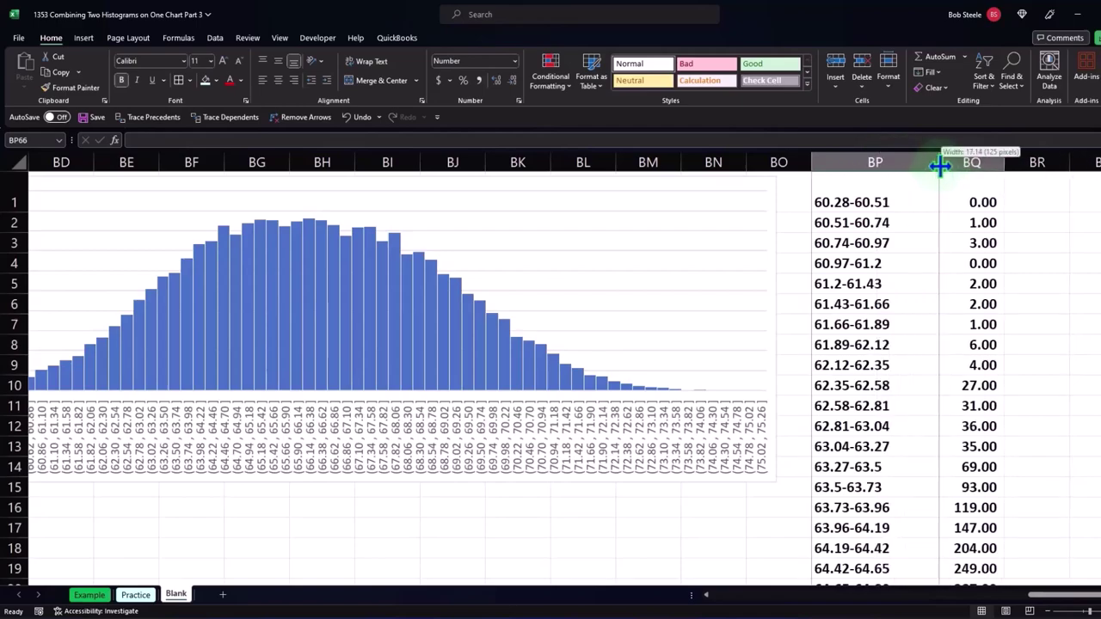
{"action": "left_click_drag", "start_coordinate": [940, 165], "coordinate": [882, 171]}
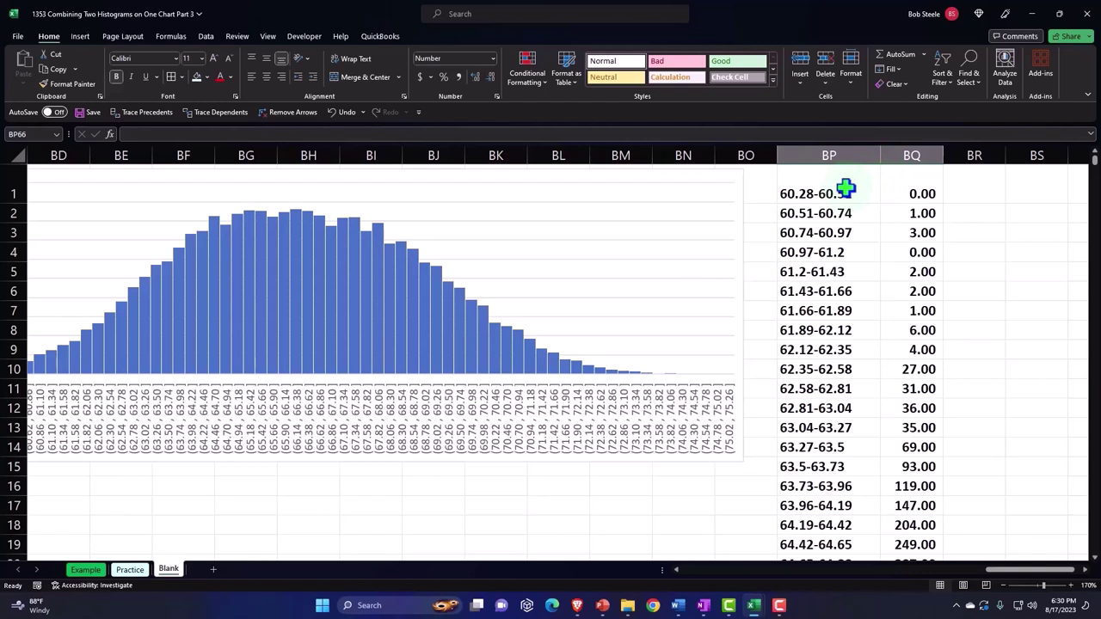
{"action": "left_click_drag", "start_coordinate": [837, 183], "coordinate": [915, 175]}
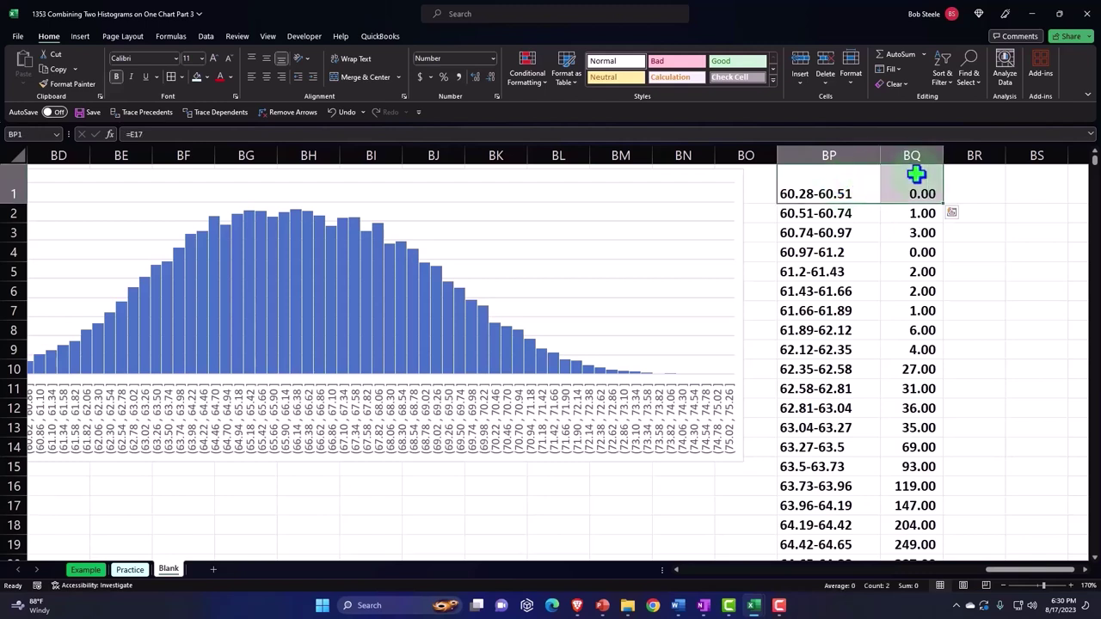
- Insert a row above the table by shifting cells down, and enter 'Men' in BP1
{"action": "right_click", "coordinate": [828, 182]}
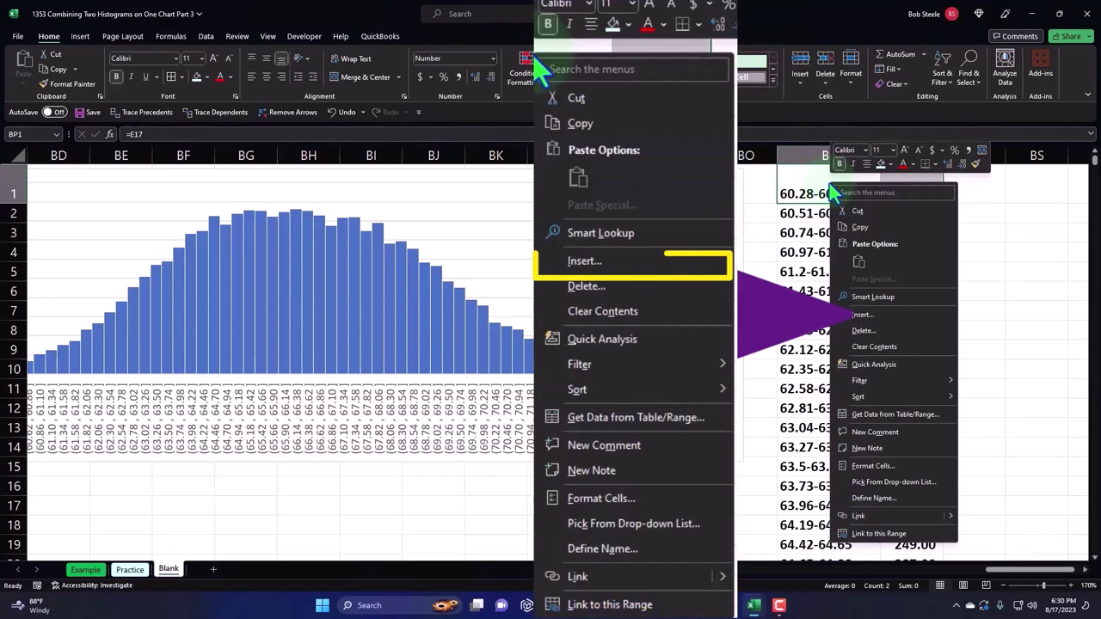
{"action": "left_click", "coordinate": [863, 315]}
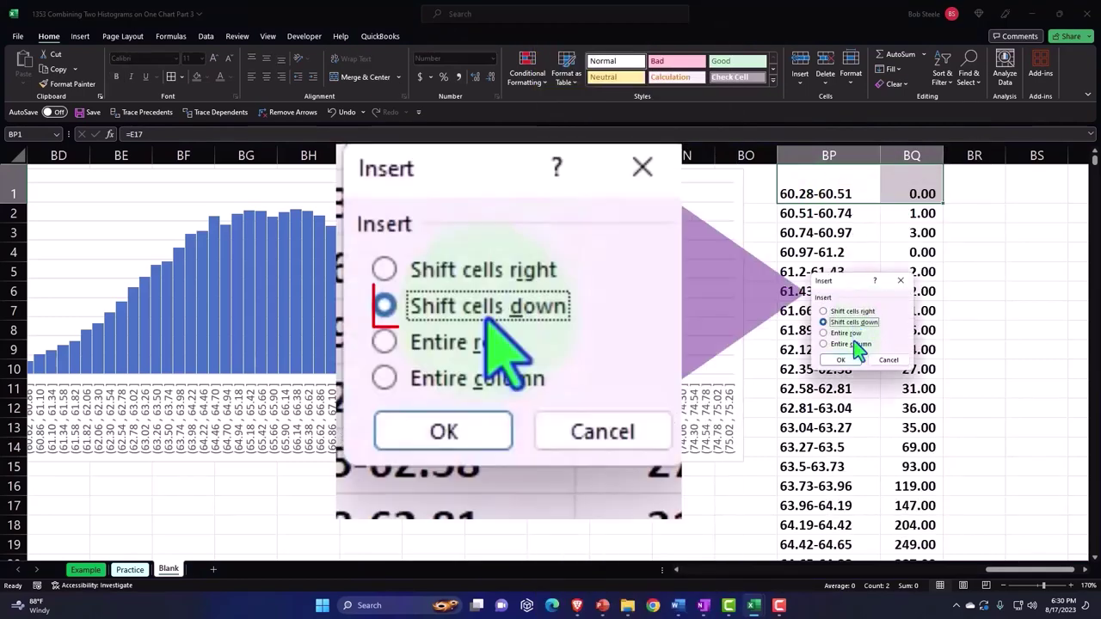
{"action": "left_click", "coordinate": [847, 360]}
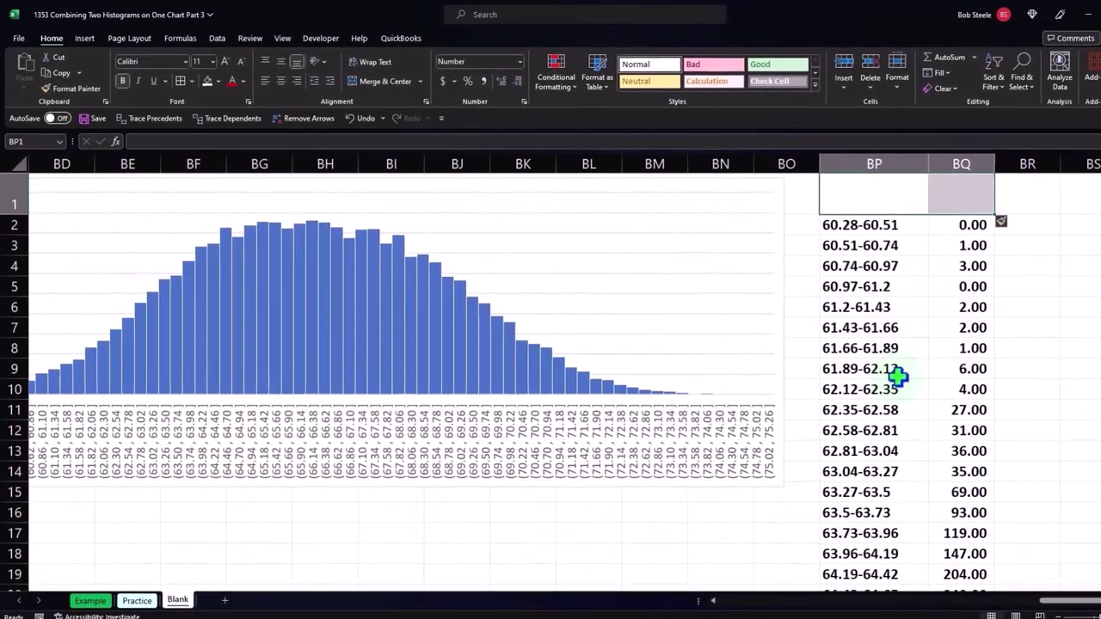
{"action": "left_click", "coordinate": [844, 186]}
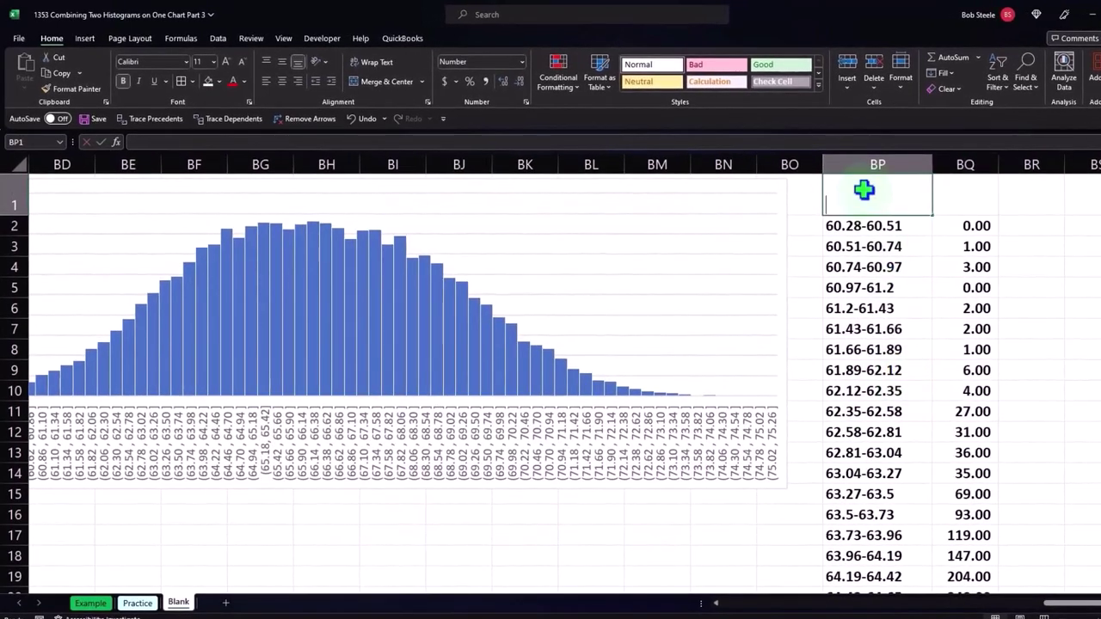
{"action": "type", "text": "Men"}
{"action": "key", "text": "Return"}
- Give BP1:BQ1 a black fill with white text and enter 'Men' in BQ1
{"action": "left_click_drag", "start_coordinate": [927, 195], "coordinate": [947, 199]}
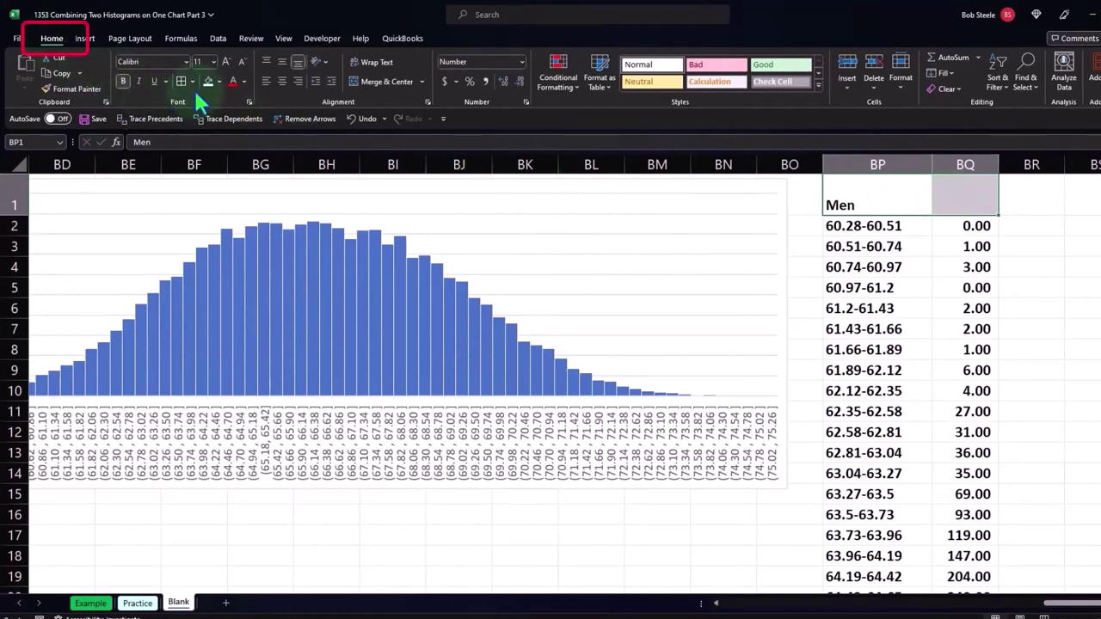
{"action": "left_click", "coordinate": [217, 82]}
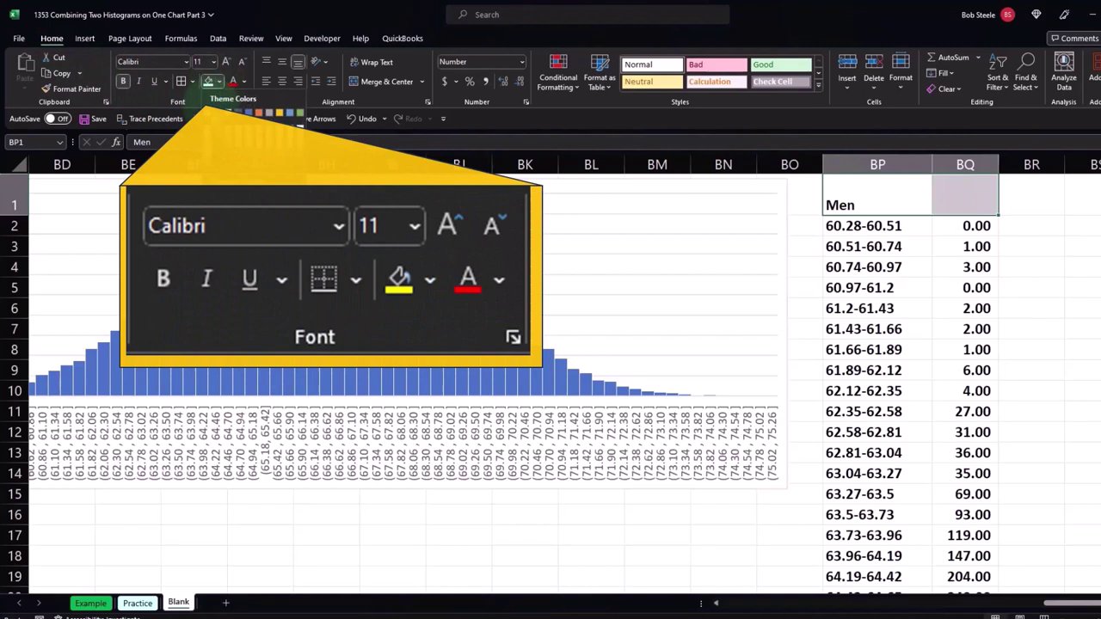
{"action": "left_click", "coordinate": [218, 113]}
{"action": "left_click", "coordinate": [243, 82]}
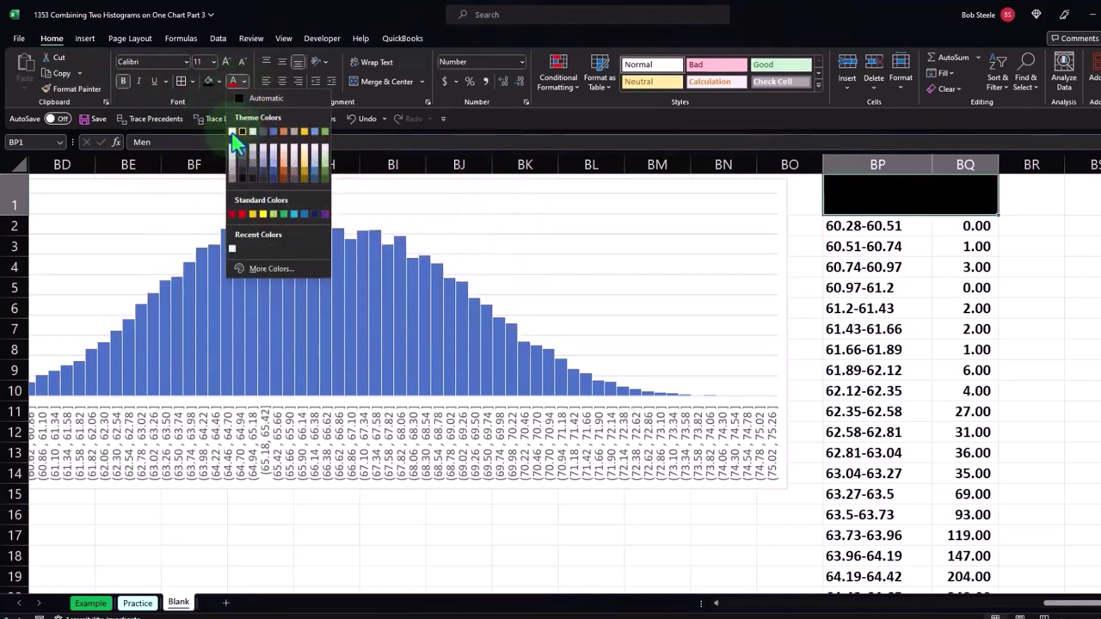
{"action": "left_click", "coordinate": [232, 132]}
{"action": "left_click", "coordinate": [966, 318]}
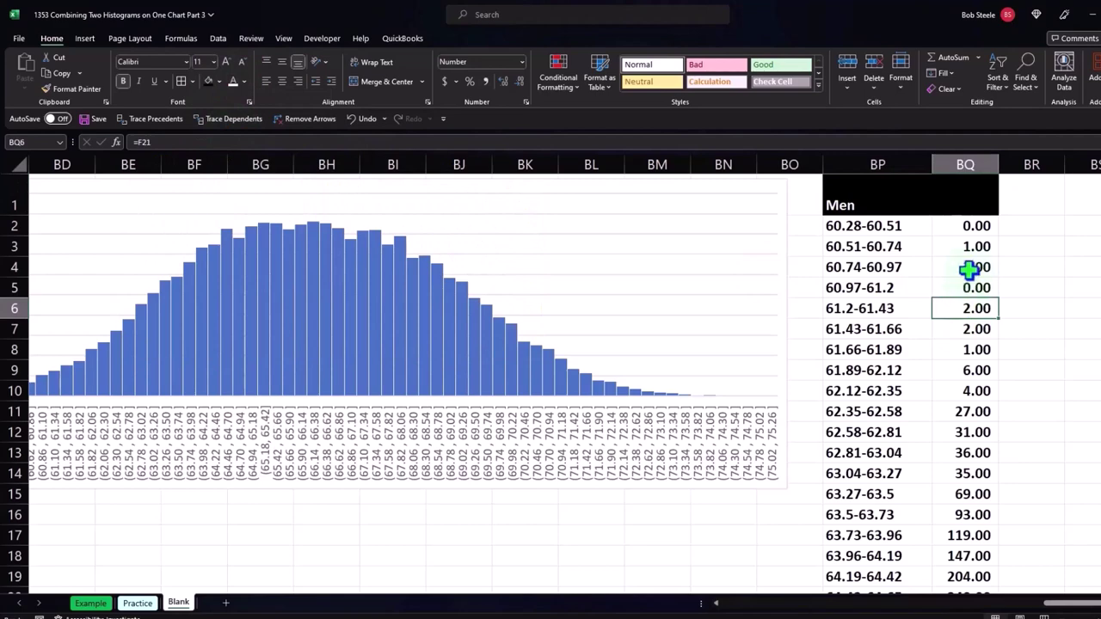
{"action": "left_click", "coordinate": [966, 206]}
{"action": "type", "text": "Men"}
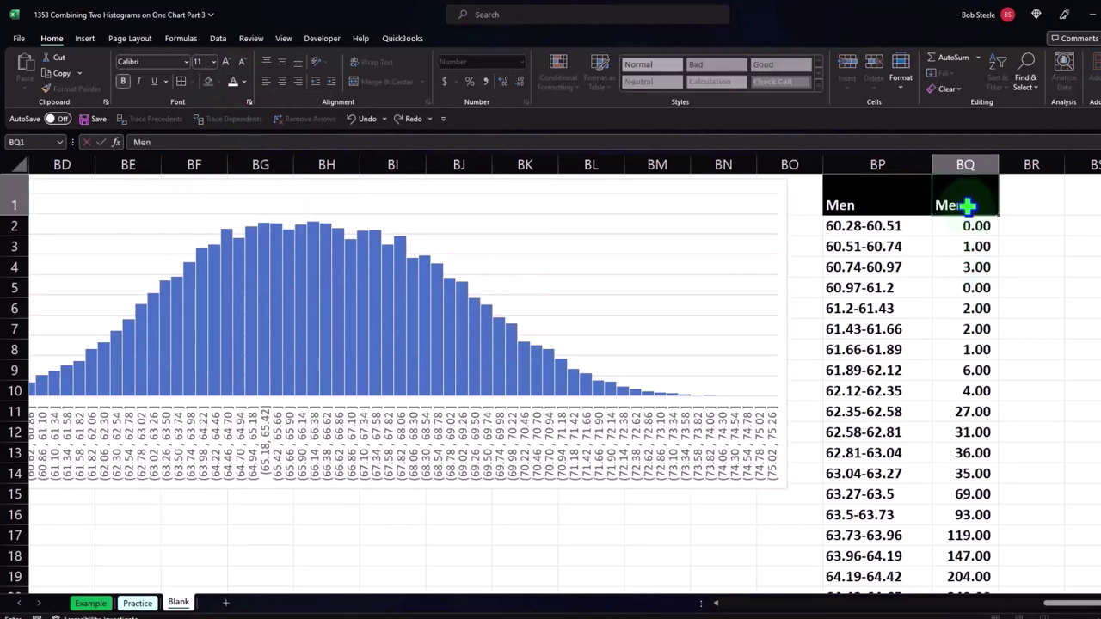
{"action": "key", "text": "Return"}
{"action": "key", "text": "Right"}
{"action": "key", "text": "Right"}
{"action": "key", "text": "Right"}
{"action": "key", "text": "Right"}
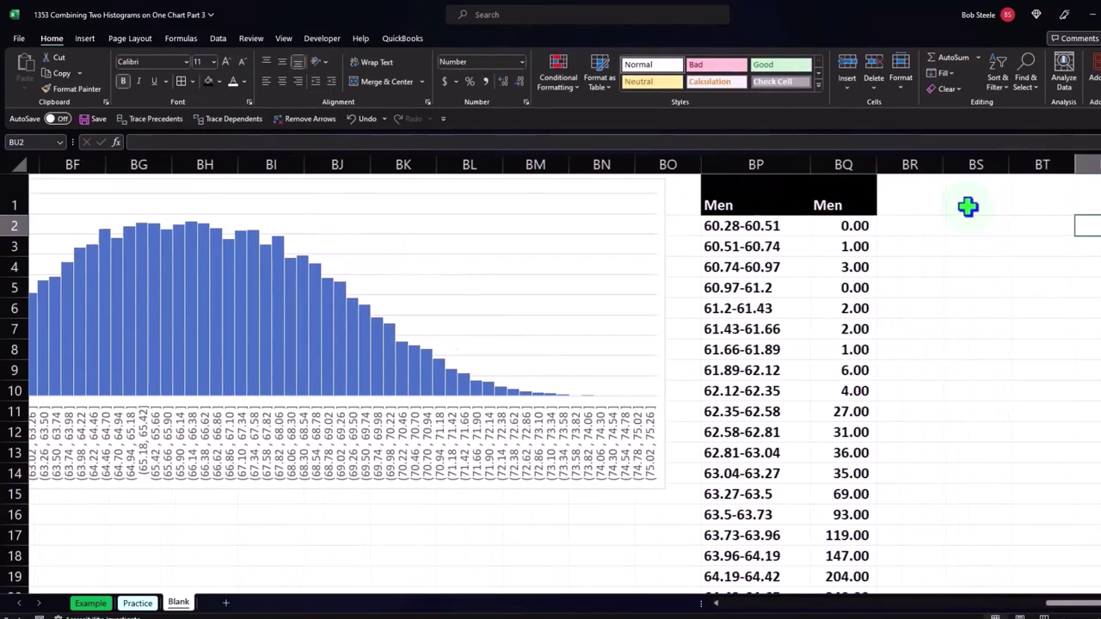
{"action": "key", "text": "Right"}
{"action": "key", "text": "Right"}
{"action": "key", "text": "Right"}
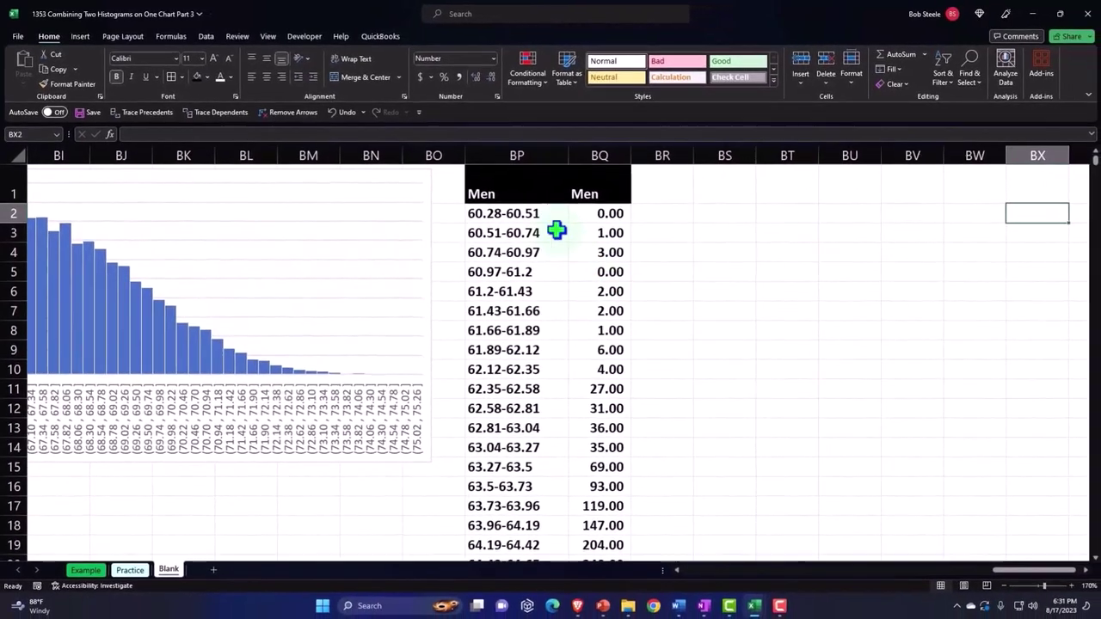
- Insert a 2-D clustered column chart from the men's buckets and counts BP2:BQ66
{"action": "mouse_move", "coordinate": [543, 223]}
{"action": "left_mouse_down"}
{"action": "mouse_move", "coordinate": [600, 354]}
{"action": "mouse_move", "coordinate": [578, 601]}
{"action": "mouse_move", "coordinate": [577, 522]}
{"action": "left_mouse_up"}
{"action": "scroll", "coordinate": [577, 522], "scroll_direction": "up", "scroll_amount": 2}
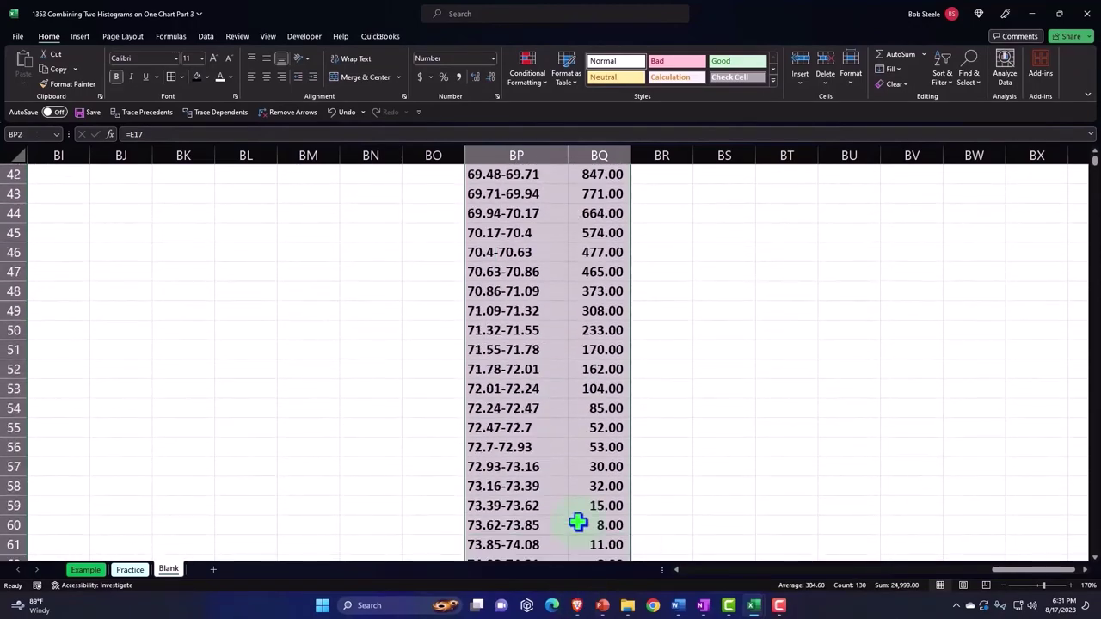
{"action": "scroll", "coordinate": [577, 522], "scroll_direction": "up", "scroll_amount": 10}
{"action": "scroll", "coordinate": [577, 523], "scroll_direction": "up", "scroll_amount": 3}
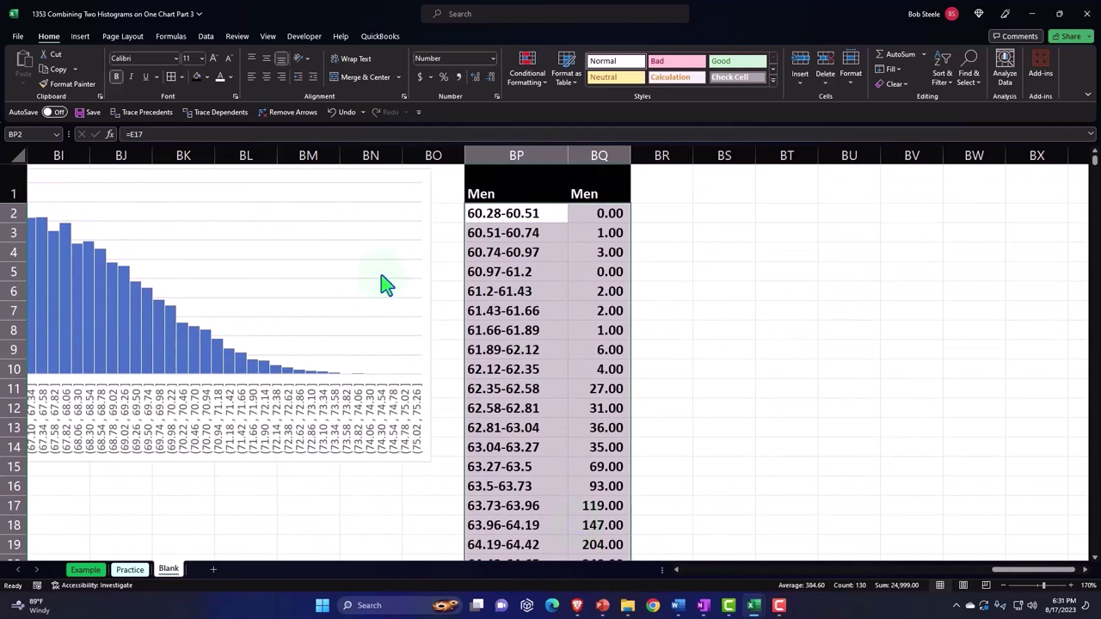
{"action": "left_click", "coordinate": [80, 36]}
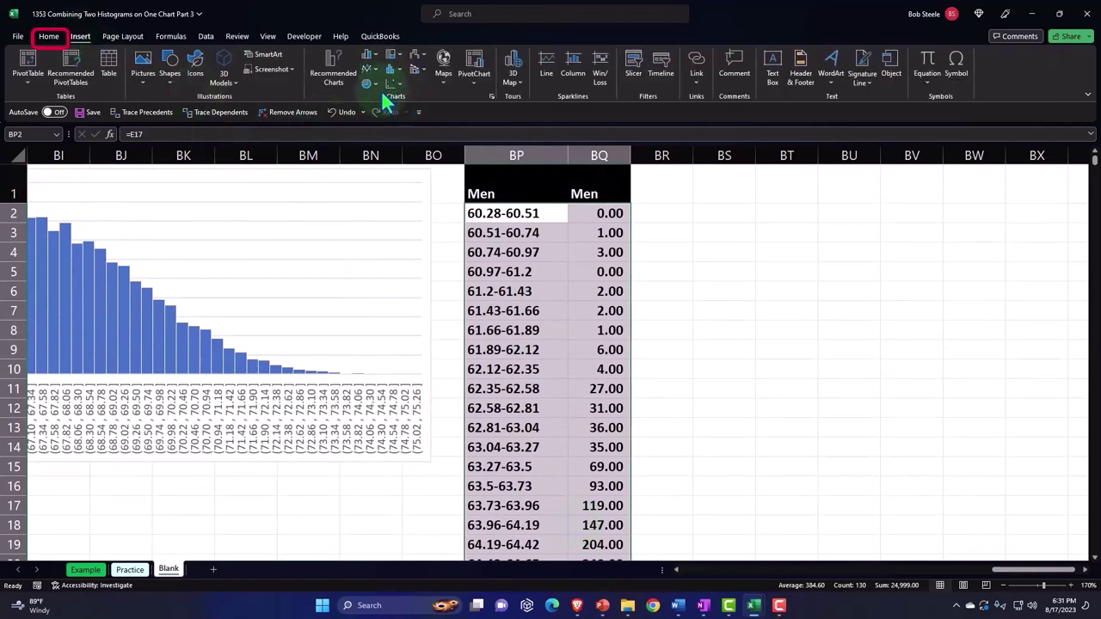
{"action": "left_click", "coordinate": [372, 55]}
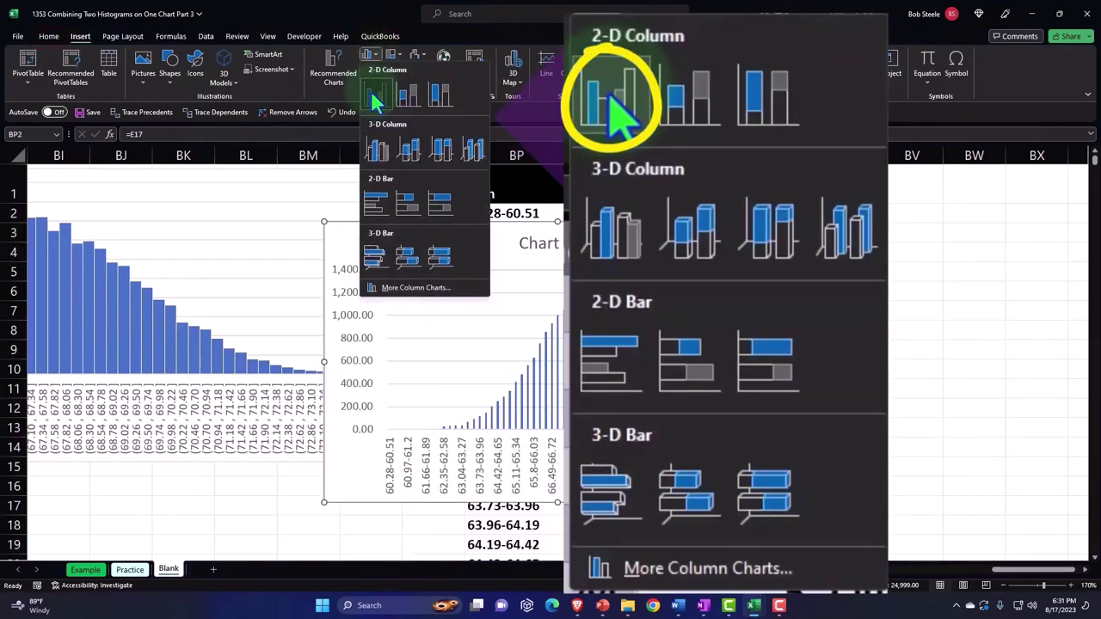
{"action": "left_click", "coordinate": [375, 97]}
- Move the chart beside the Men table and enlarge it down and to the right
{"action": "left_click_drag", "start_coordinate": [386, 252], "coordinate": [756, 207]}
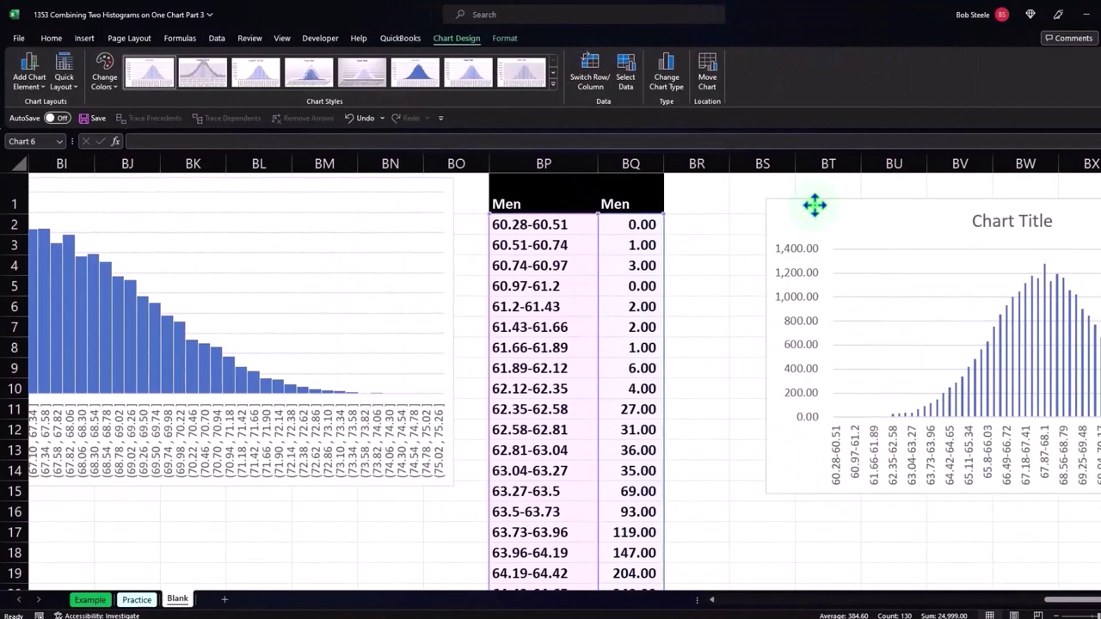
{"action": "left_click", "coordinate": [1060, 519]}
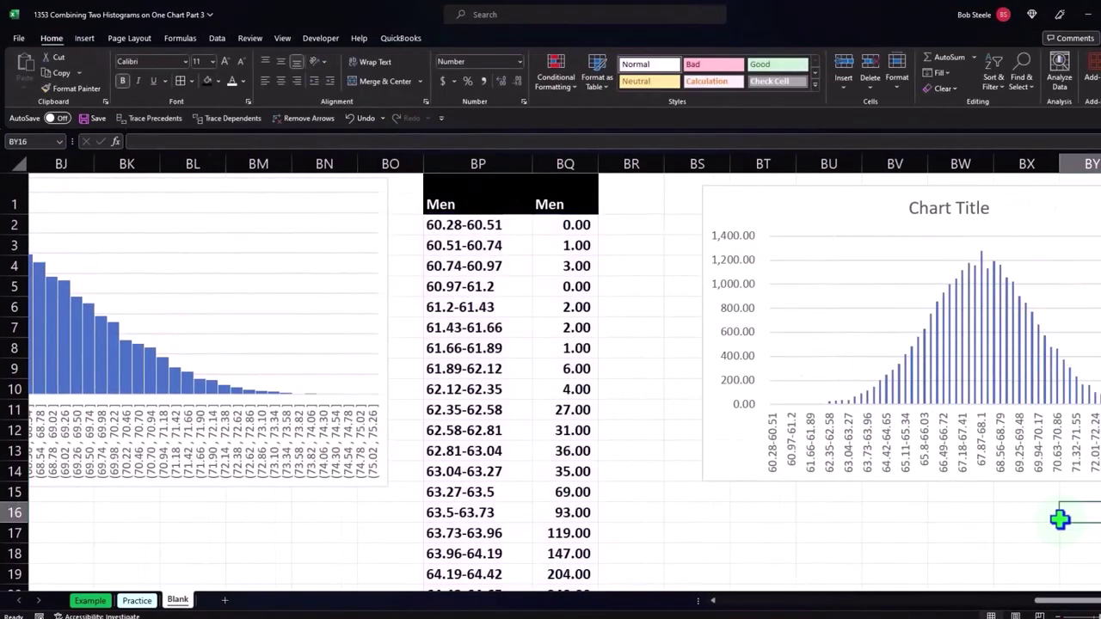
{"action": "key", "text": "Right"}
{"action": "key", "text": "Right"}
{"action": "key", "text": "Right"}
{"action": "key", "text": "Right"}
{"action": "key", "text": "Right"}
{"action": "key", "text": "Right"}
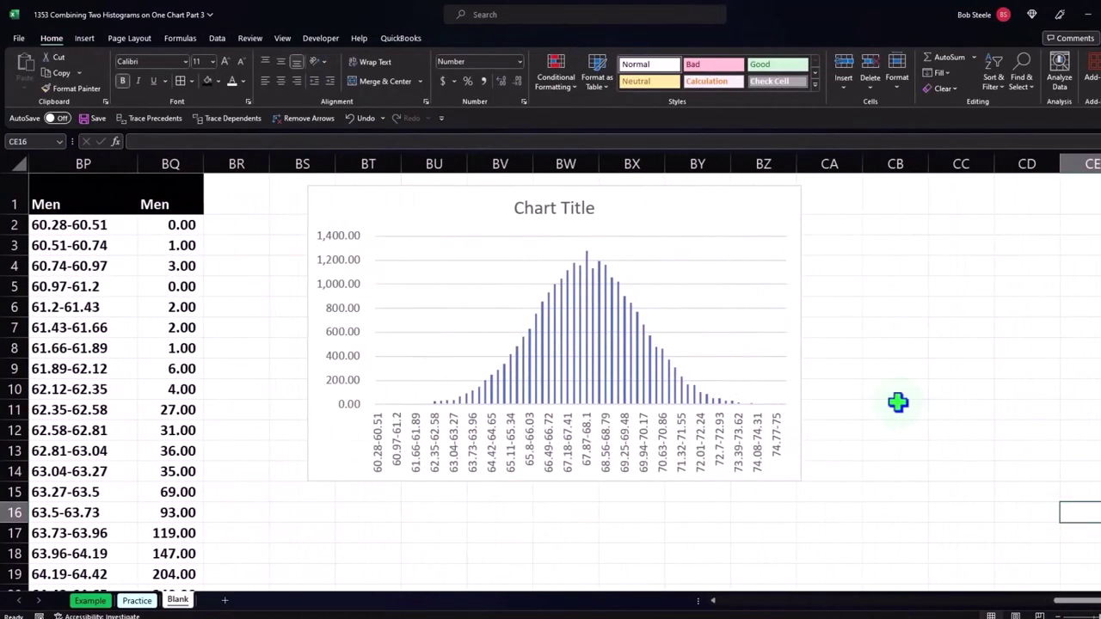
{"action": "left_click_drag", "start_coordinate": [685, 205], "coordinate": [722, 199]}
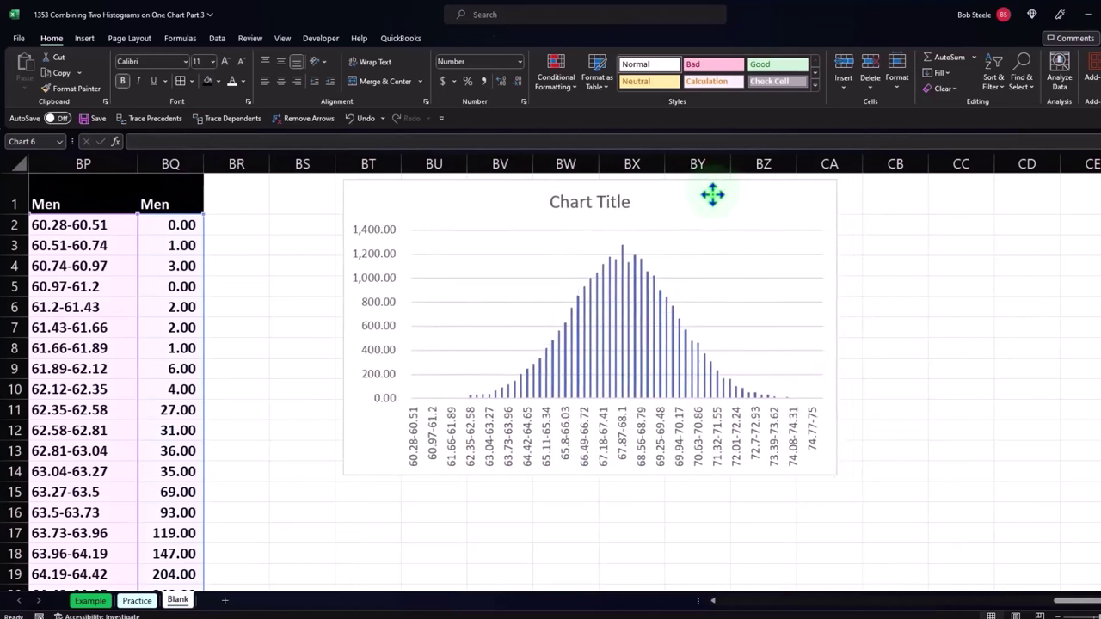
{"action": "left_click_drag", "start_coordinate": [837, 475], "coordinate": [1099, 513]}
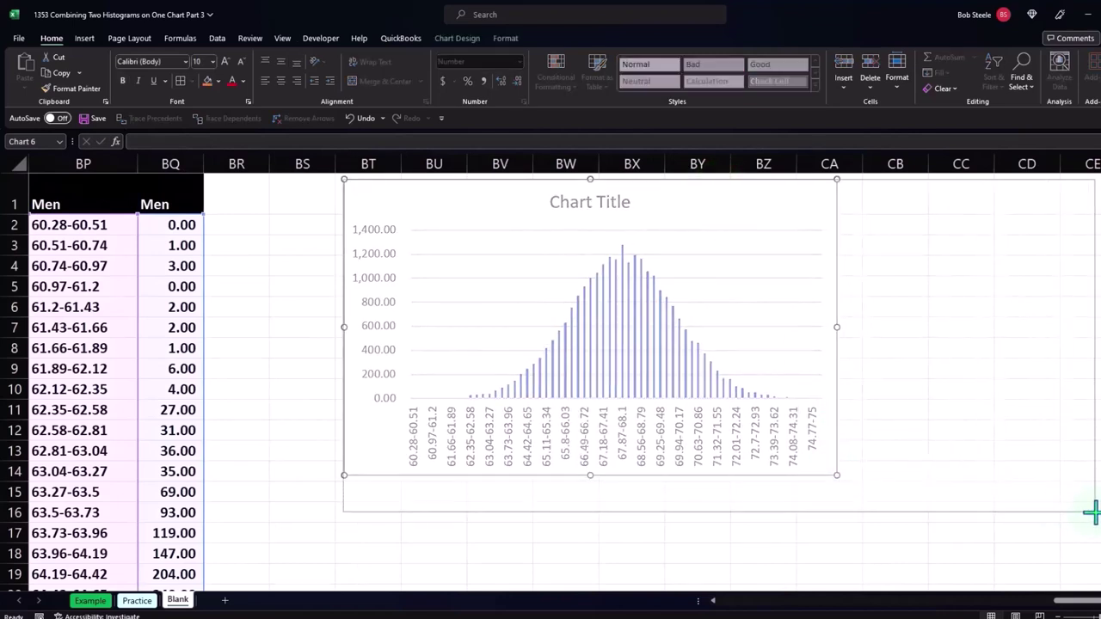
- Delete the chart title, narrow spacer column BR, and nudge the chart toward the table
{"action": "left_click", "coordinate": [714, 203]}
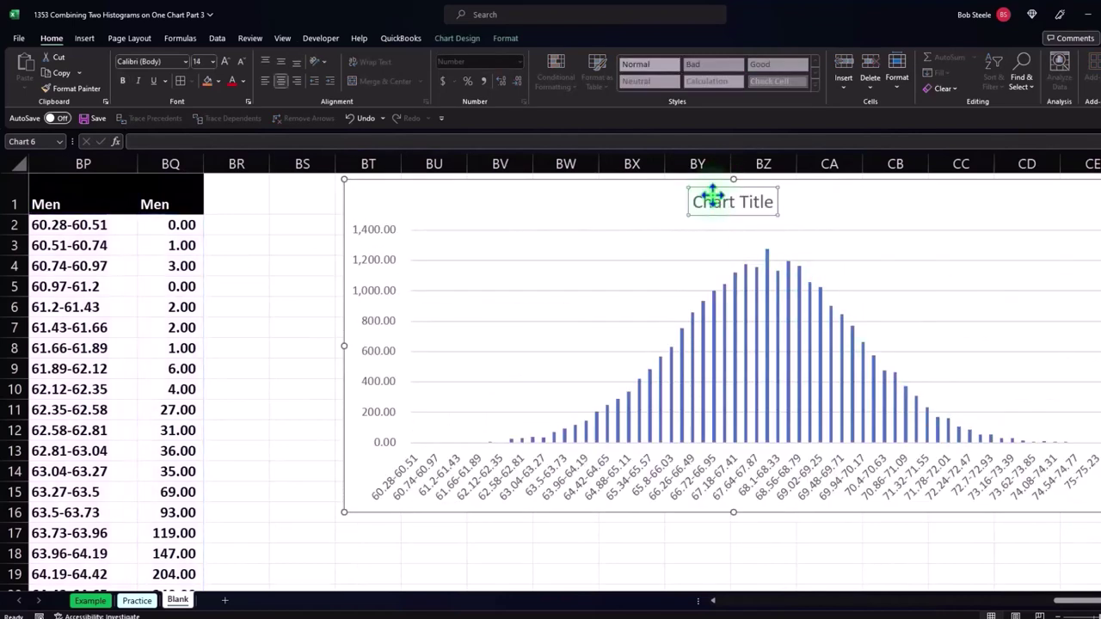
{"action": "key", "text": "Delete"}
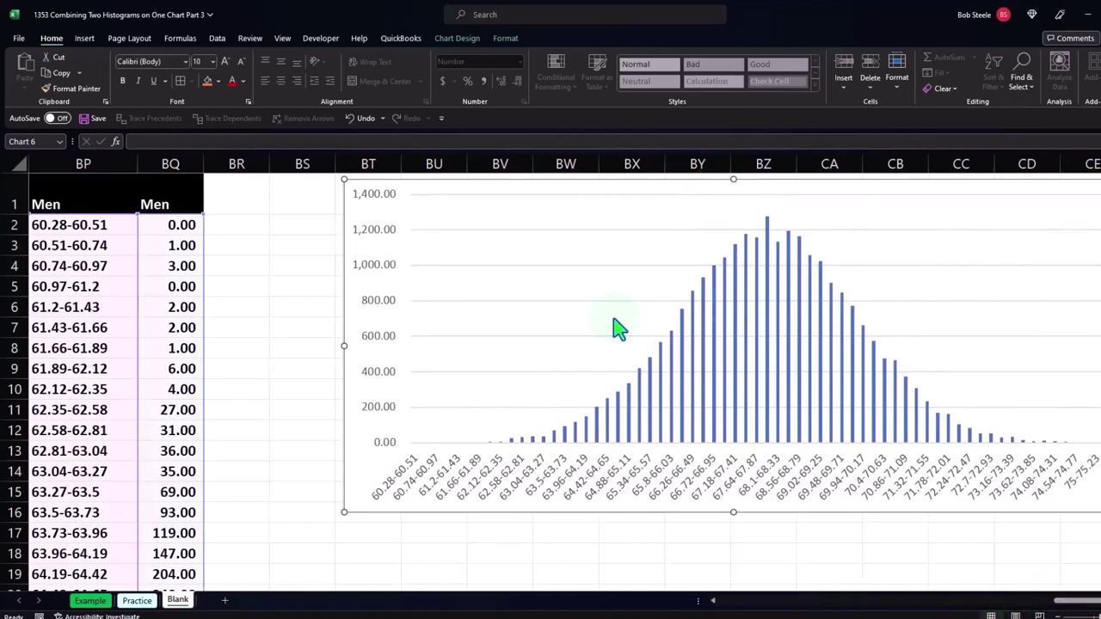
{"action": "left_click_drag", "start_coordinate": [387, 192], "coordinate": [442, 202]}
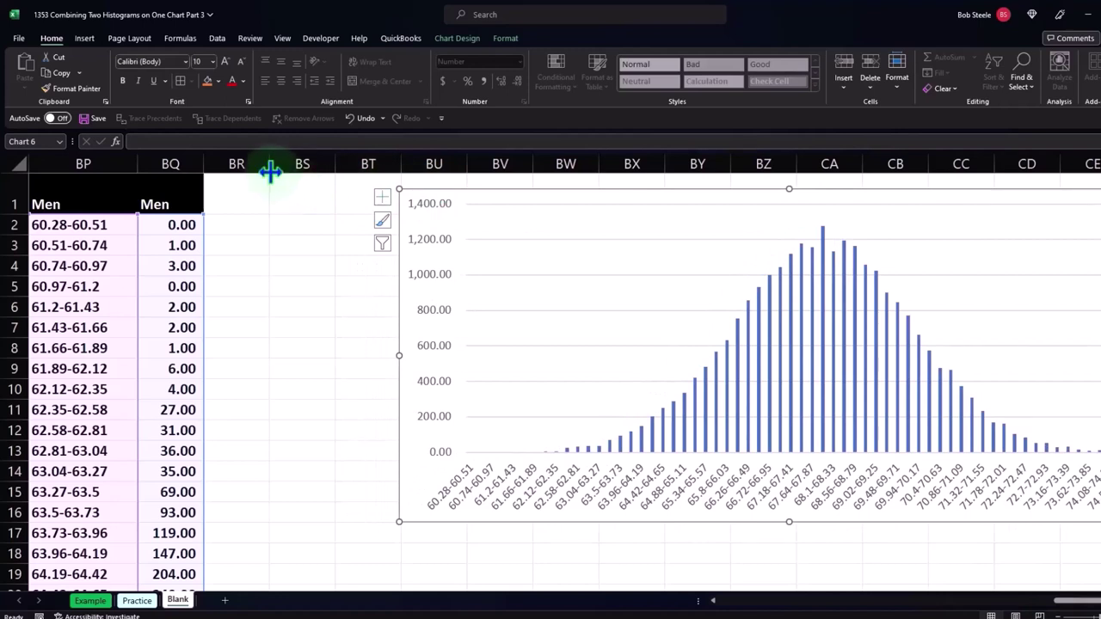
{"action": "left_click_drag", "start_coordinate": [270, 172], "coordinate": [216, 172]}
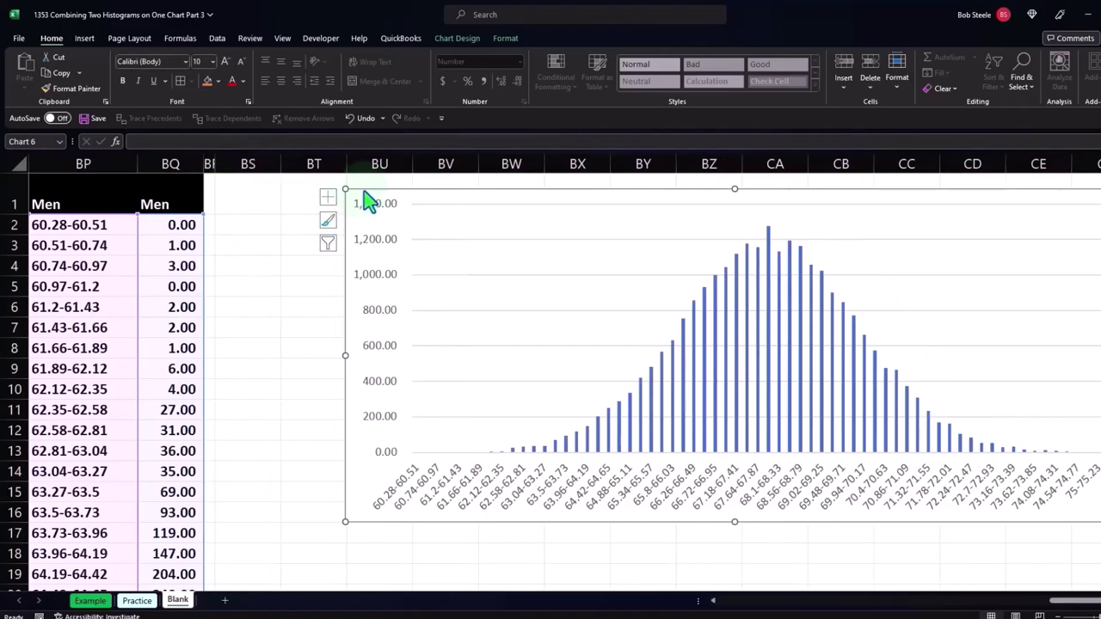
{"action": "left_click_drag", "start_coordinate": [368, 201], "coordinate": [406, 191]}
- Enter a formula in BS2 referencing the 57.29-57.52 bucket at AE20
{"action": "left_click", "coordinate": [256, 224]}
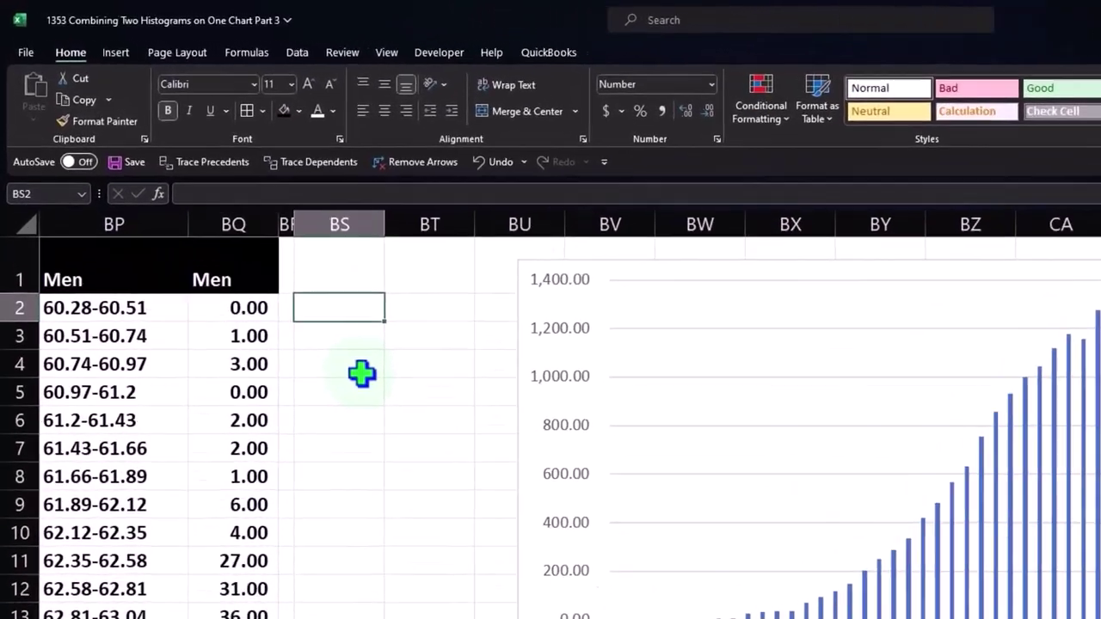
{"action": "type", "text": "="}
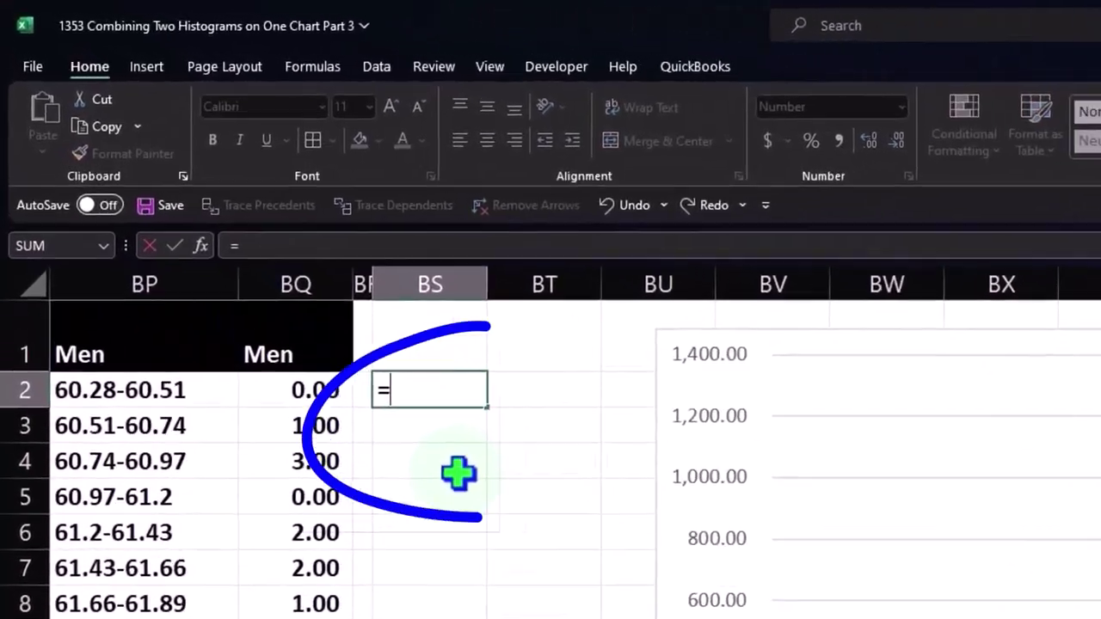
{"action": "key", "text": "Down"}
{"action": "key", "text": "Down"}
{"action": "key", "text": "Down"}
{"action": "key", "text": "Down"}
{"action": "key", "text": "Left"}
{"action": "key", "text": "Left"}
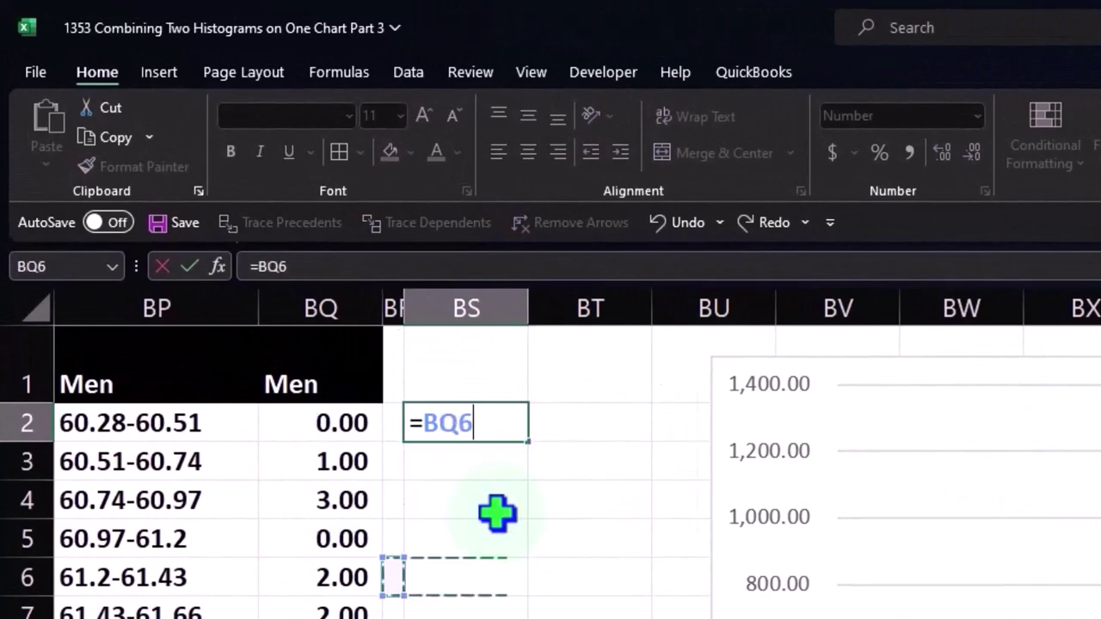
{"action": "key", "text": "Left"}
{"action": "key", "text": "Left"}
{"action": "key", "text": "Left"}
{"action": "key", "text": "Left"}
{"action": "key", "text": "Left"}
{"action": "key", "text": "Left"}
{"action": "key", "text": "Left"}
{"action": "key", "text": "Left"}
{"action": "key", "text": "Left"}
{"action": "key", "text": "Left"}
{"action": "key", "text": "Left"}
{"action": "key", "text": "Left"}
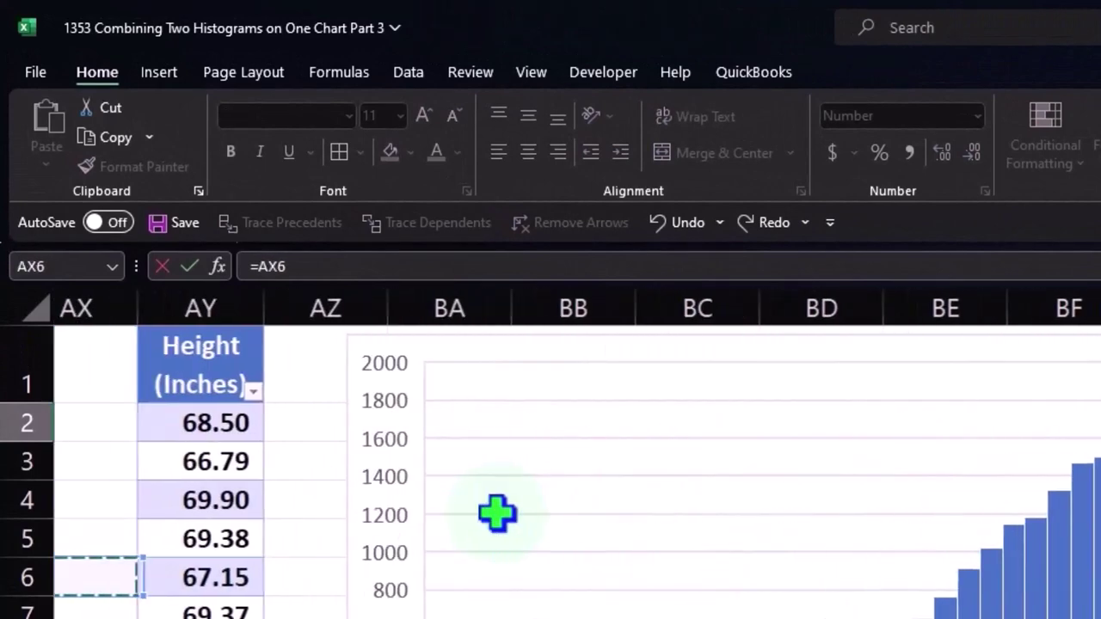
{"action": "key", "text": "Left"}
{"action": "key", "text": "Left"}
{"action": "key", "text": "Left"}
{"action": "key", "text": "Left"}
{"action": "key", "text": "Left"}
{"action": "key", "text": "Left"}
{"action": "key", "text": "Left"}
{"action": "key", "text": "Left"}
{"action": "key", "text": "Left"}
{"action": "key", "text": "Left"}
{"action": "key", "text": "Left"}
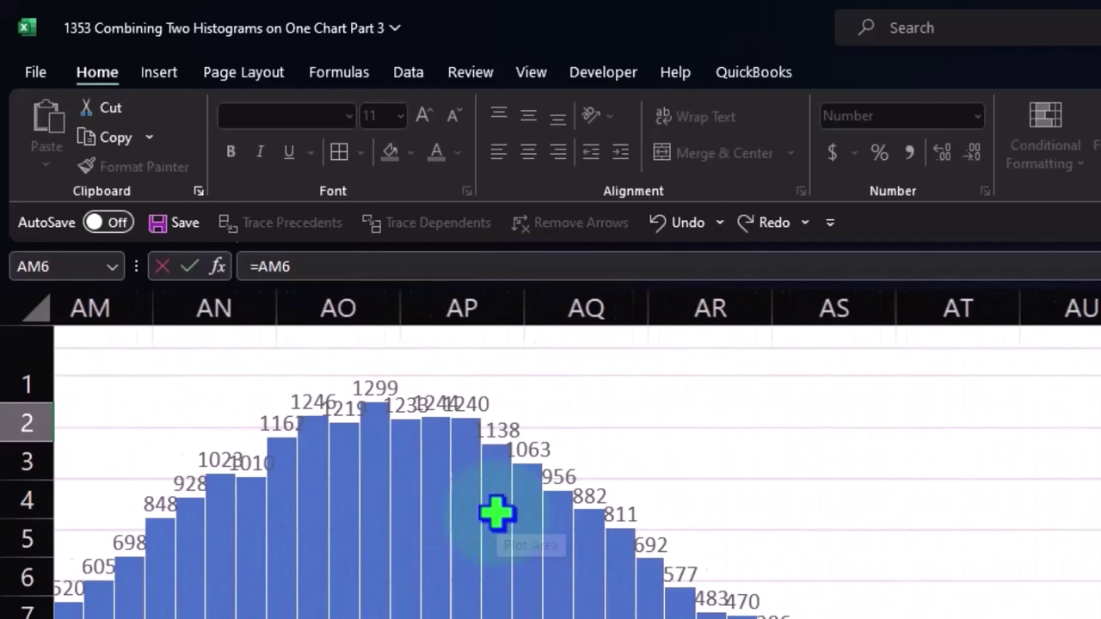
{"action": "key", "text": "Left"}
{"action": "key", "text": "Left"}
{"action": "key", "text": "Left"}
{"action": "key", "text": "Left"}
{"action": "key", "text": "Left"}
{"action": "key", "text": "Left"}
{"action": "key", "text": "Left"}
{"action": "key", "text": "Left"}
{"action": "key", "text": "Left"}
{"action": "key", "text": "Left"}
{"action": "key", "text": "Left"}
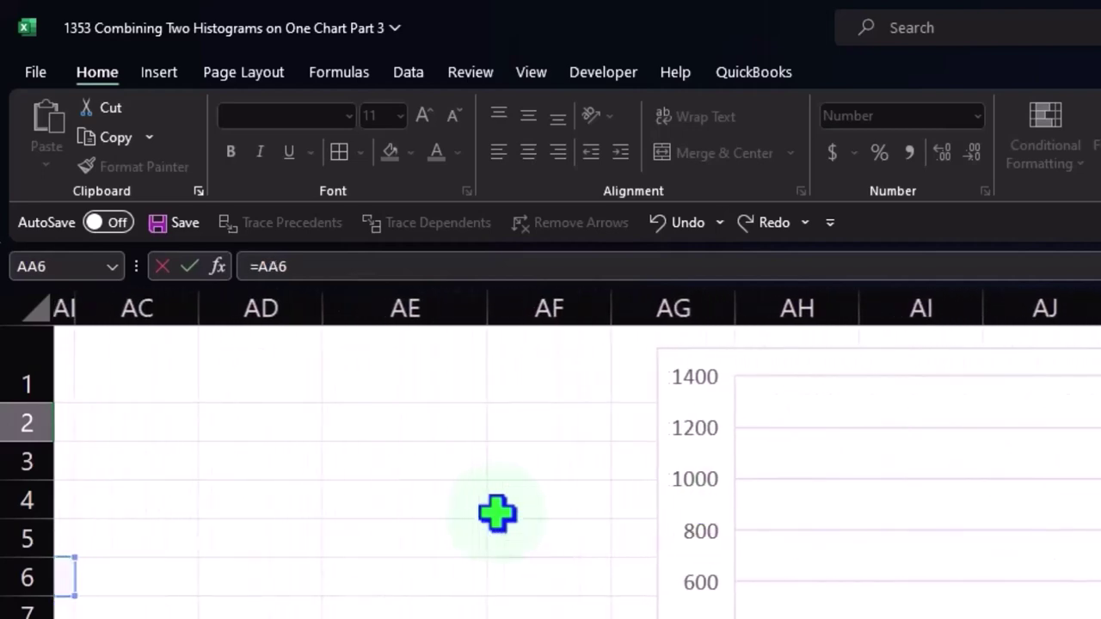
{"action": "key", "text": "Left"}
{"action": "key", "text": "Down"}
{"action": "key", "text": "Down"}
{"action": "key", "text": "Down"}
{"action": "key", "text": "Down"}
{"action": "key", "text": "Down"}
{"action": "key", "text": "Down"}
{"action": "key", "text": "Down"}
{"action": "key", "text": "Down"}
{"action": "key", "text": "Down"}
{"action": "key", "text": "Down"}
{"action": "key", "text": "Right"}
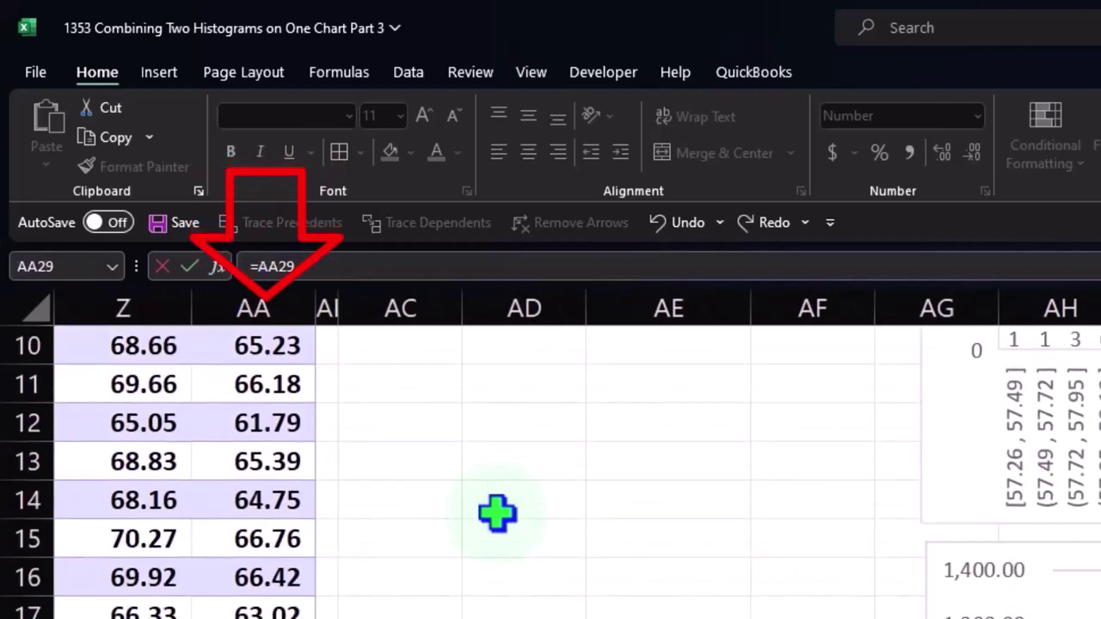
{"action": "key", "text": "Right"}
{"action": "key", "text": "Right"}
{"action": "key", "text": "Right"}
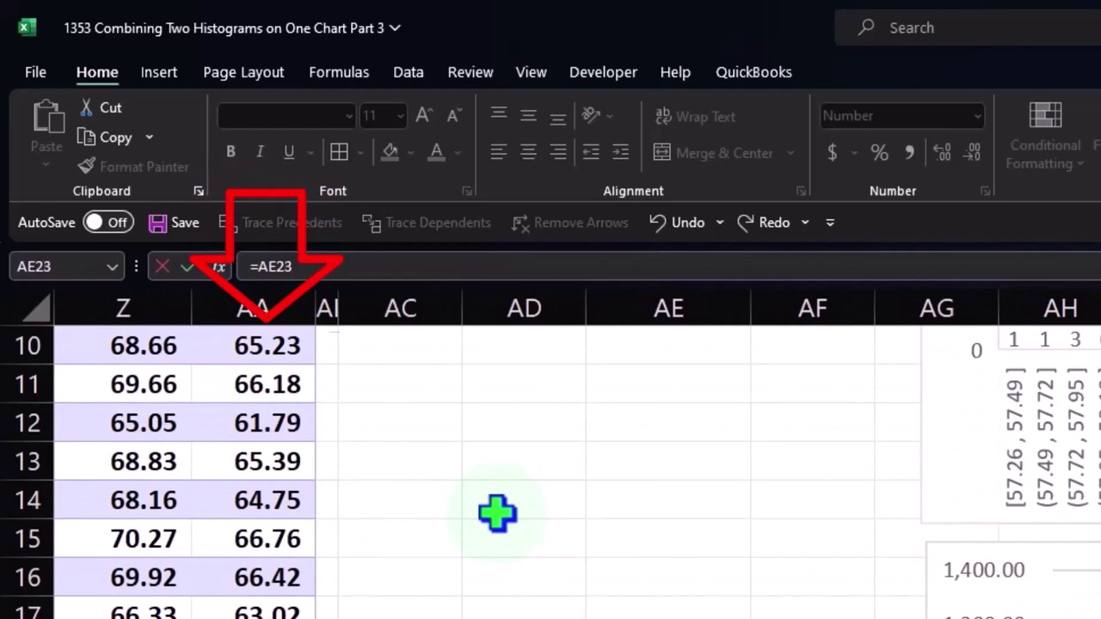
{"action": "key", "text": "Up"}
{"action": "key", "text": "Up"}
{"action": "key", "text": "Up"}
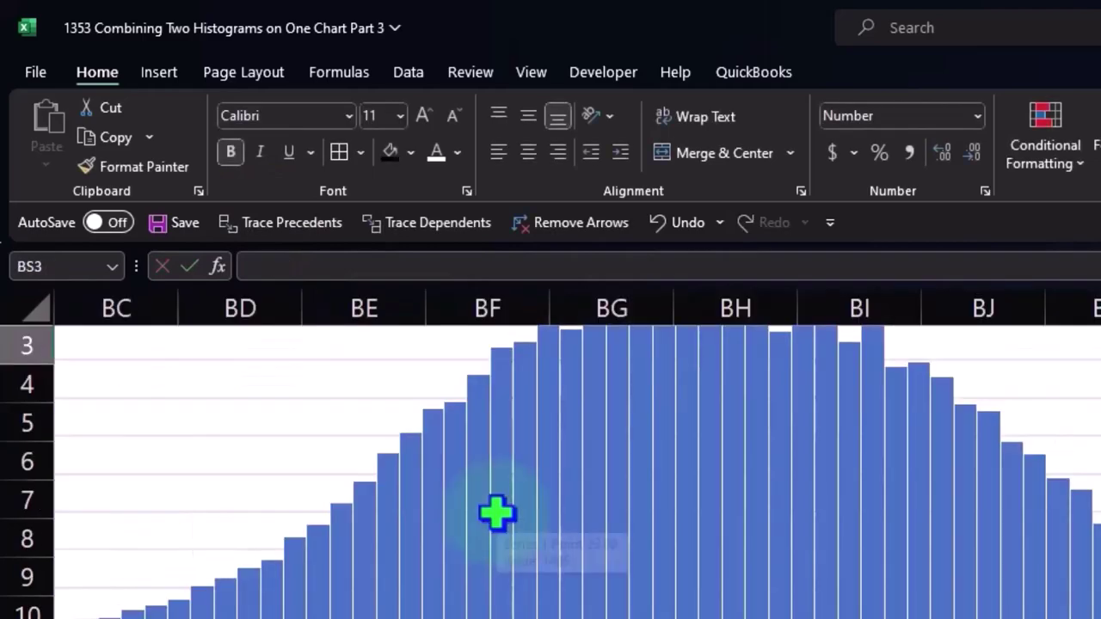
{"action": "scroll", "coordinate": [497, 513], "scroll_direction": "right", "scroll_amount": 3}
{"action": "scroll", "coordinate": [497, 513], "scroll_direction": "right", "scroll_amount": 1}
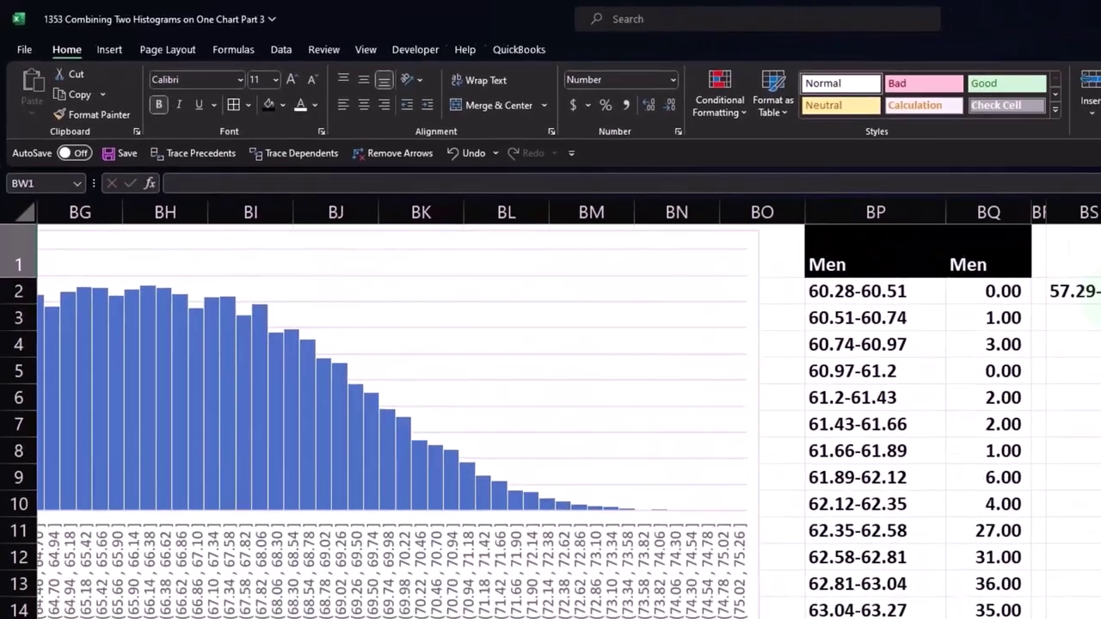
- Copy the BS2 bucket formula into BT2 for counts and widen column BS
{"action": "left_click", "coordinate": [864, 227]}
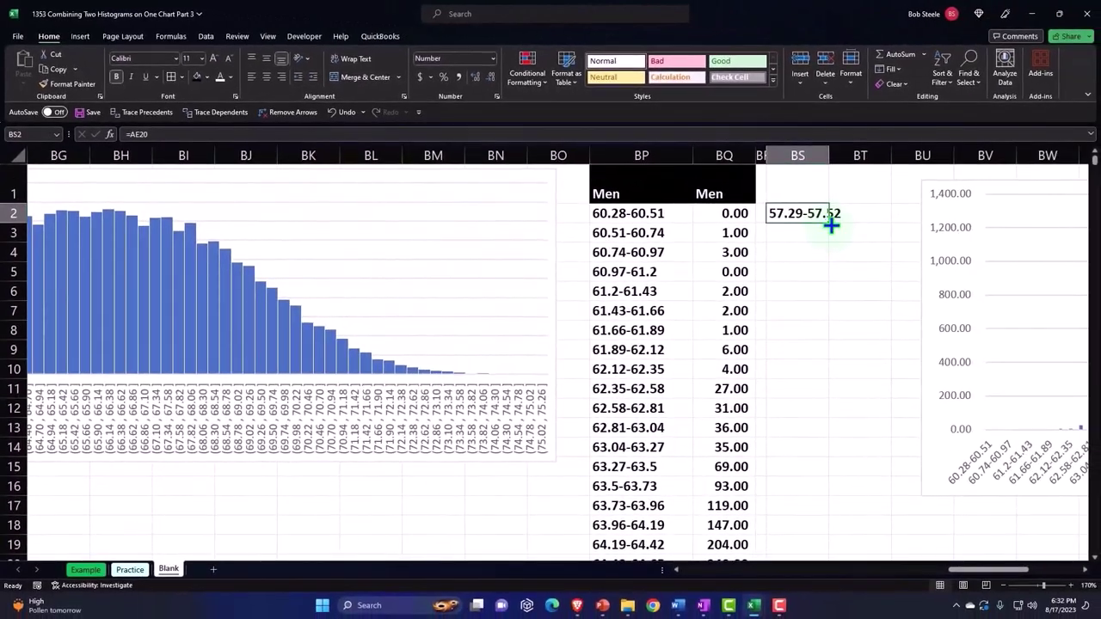
{"action": "left_click_drag", "start_coordinate": [829, 223], "coordinate": [864, 225]}
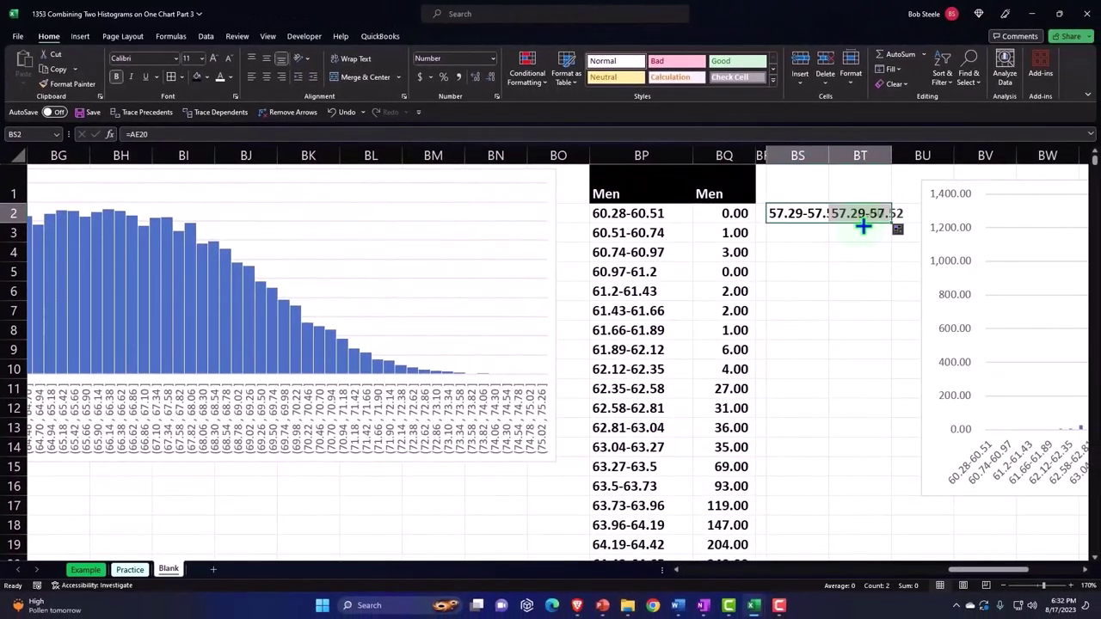
{"action": "left_click", "coordinate": [860, 182]}
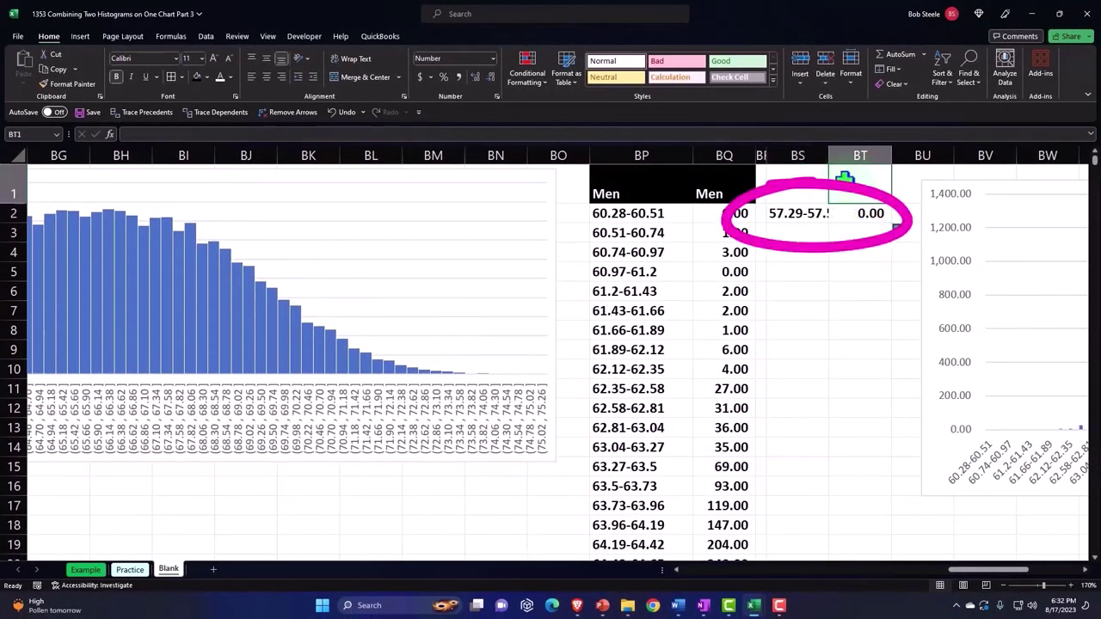
{"action": "left_click_drag", "start_coordinate": [831, 155], "coordinate": [860, 155]}
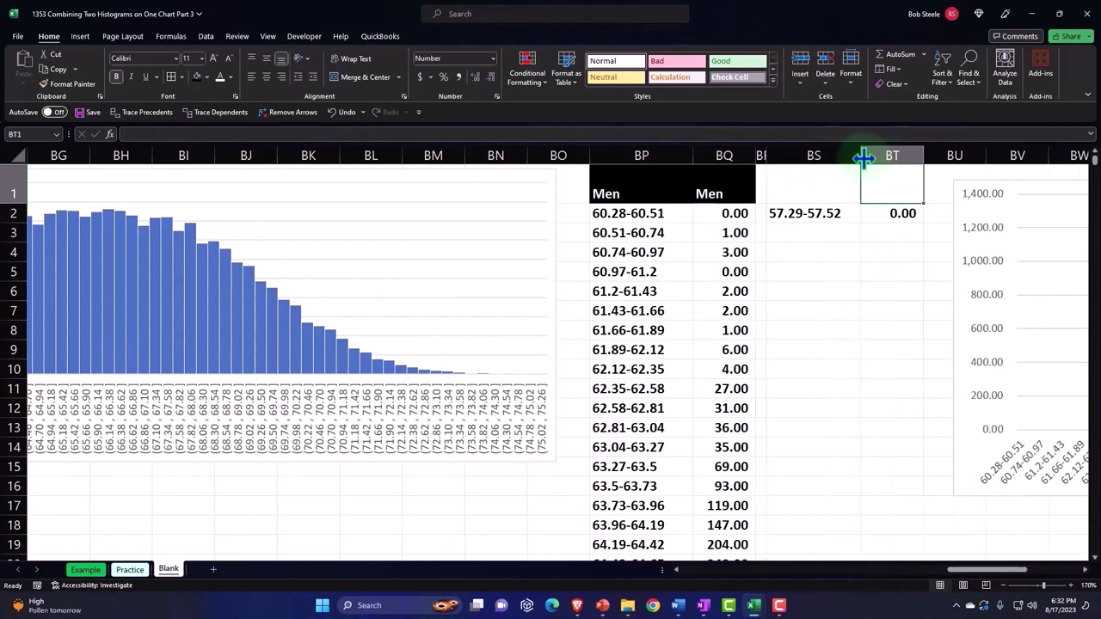
{"action": "left_click_drag", "start_coordinate": [841, 216], "coordinate": [883, 220]}
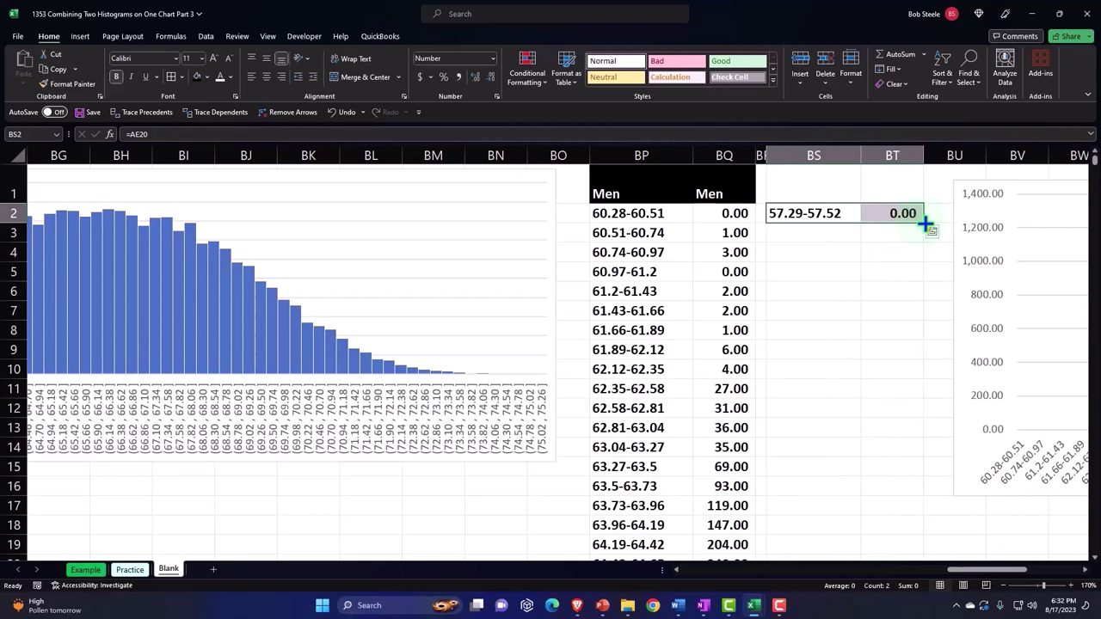
- Fill BS2:BT2 down to row 66, ending at the 72.01-72.24 bucket
{"action": "left_click_drag", "start_coordinate": [926, 223], "coordinate": [928, 569]}
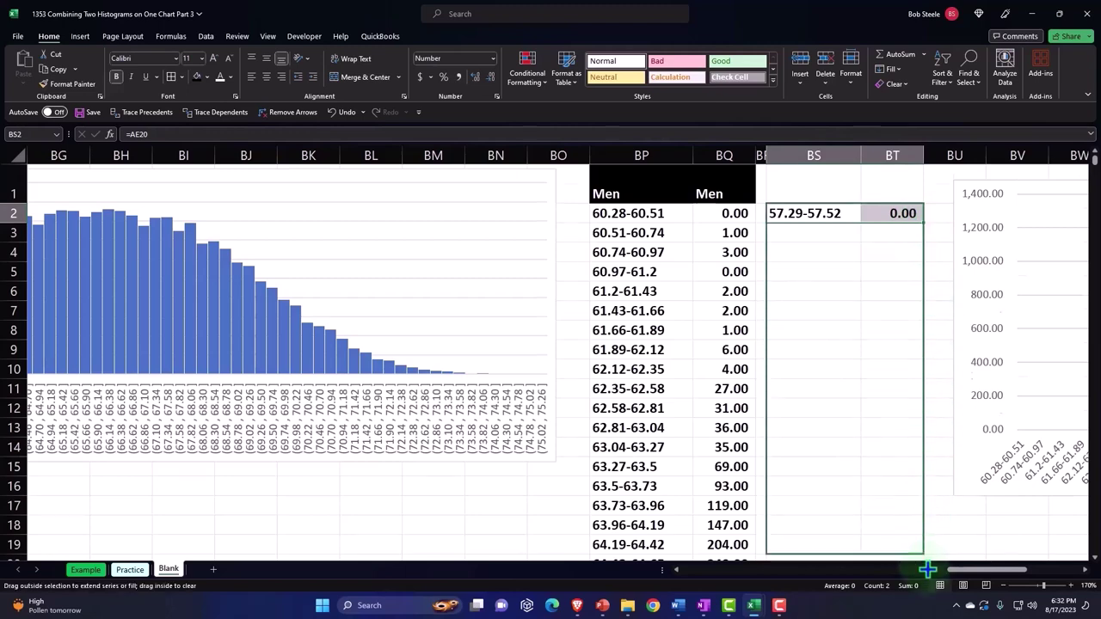
{"action": "left_click_drag", "start_coordinate": [927, 569], "coordinate": [865, 209]}
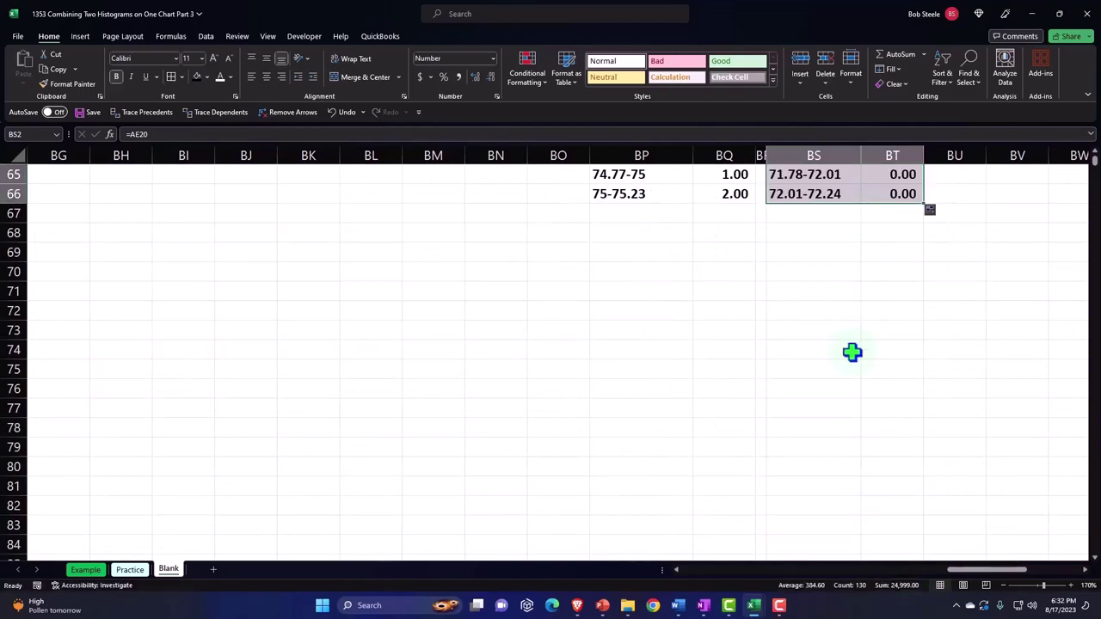
{"action": "scroll", "coordinate": [851, 350], "scroll_direction": "up", "scroll_amount": 3}
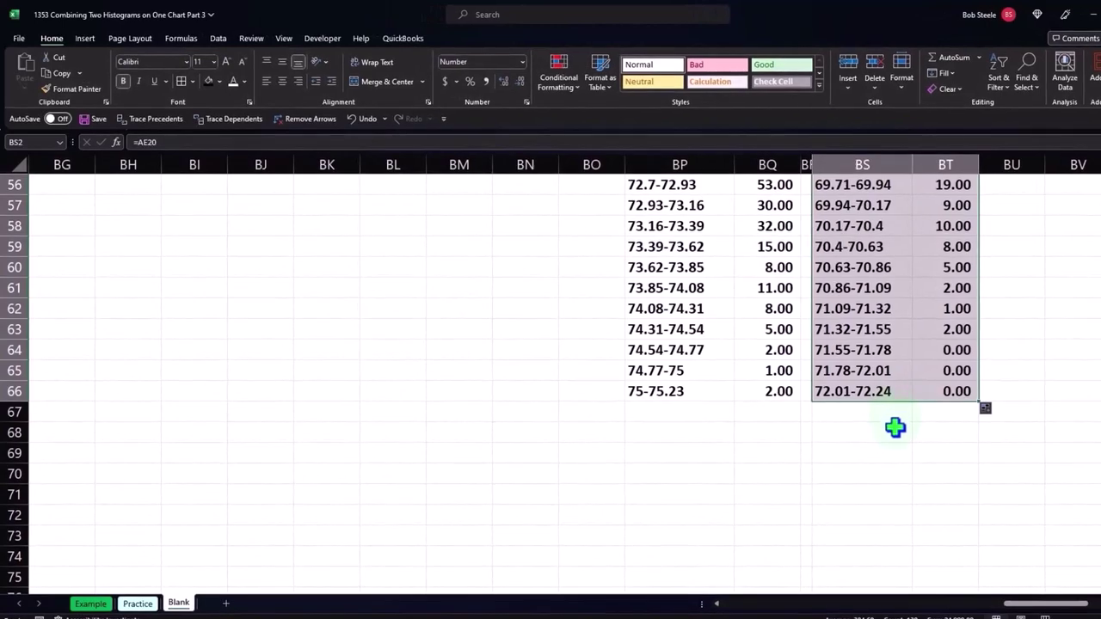
{"action": "scroll", "coordinate": [895, 420], "scroll_direction": "up", "scroll_amount": 5}
{"action": "scroll", "coordinate": [895, 422], "scroll_direction": "up", "scroll_amount": 8}
{"action": "scroll", "coordinate": [896, 424], "scroll_direction": "up", "scroll_amount": 5}
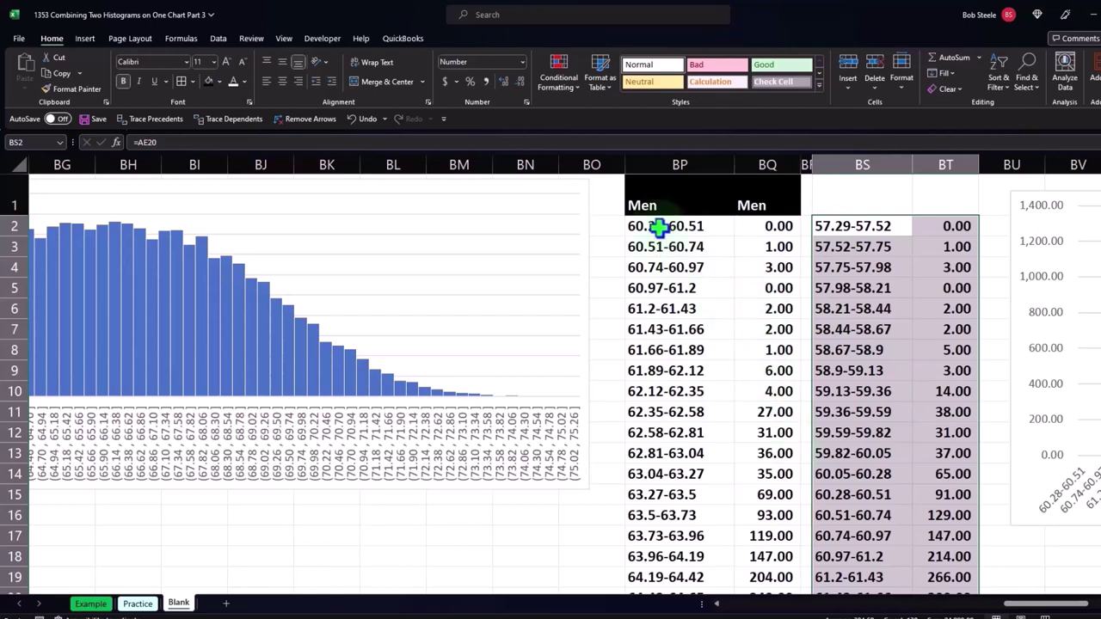
- Fill the Men table's first bucket row BP2:BQ2 yellow
{"action": "left_click", "coordinate": [662, 225]}
{"action": "left_click_drag", "start_coordinate": [721, 224], "coordinate": [748, 226]}
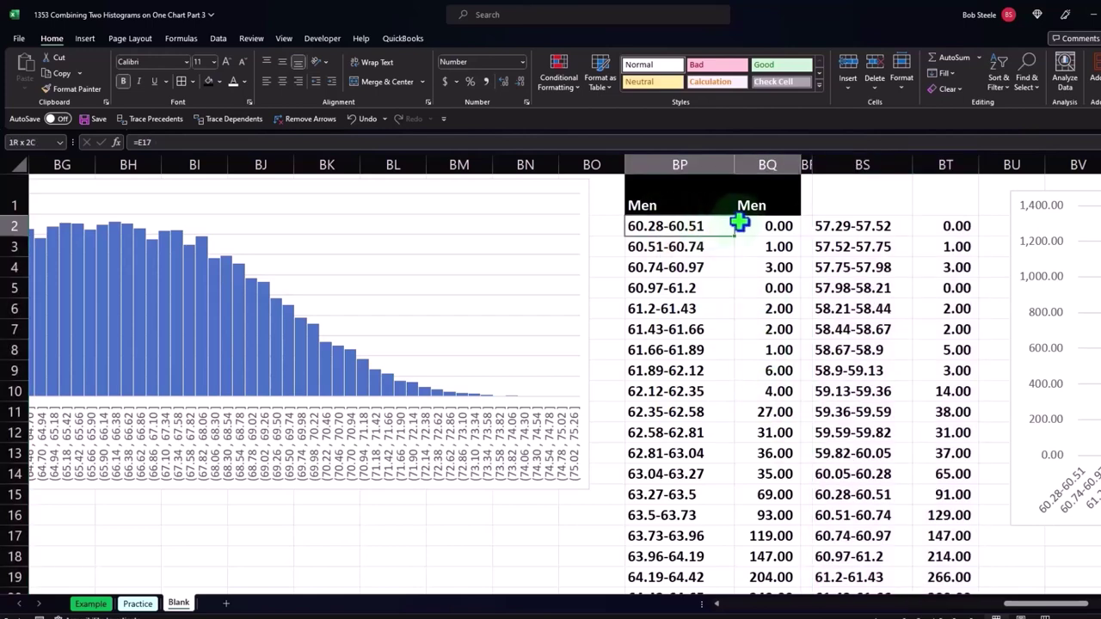
{"action": "left_click", "coordinate": [219, 81]}
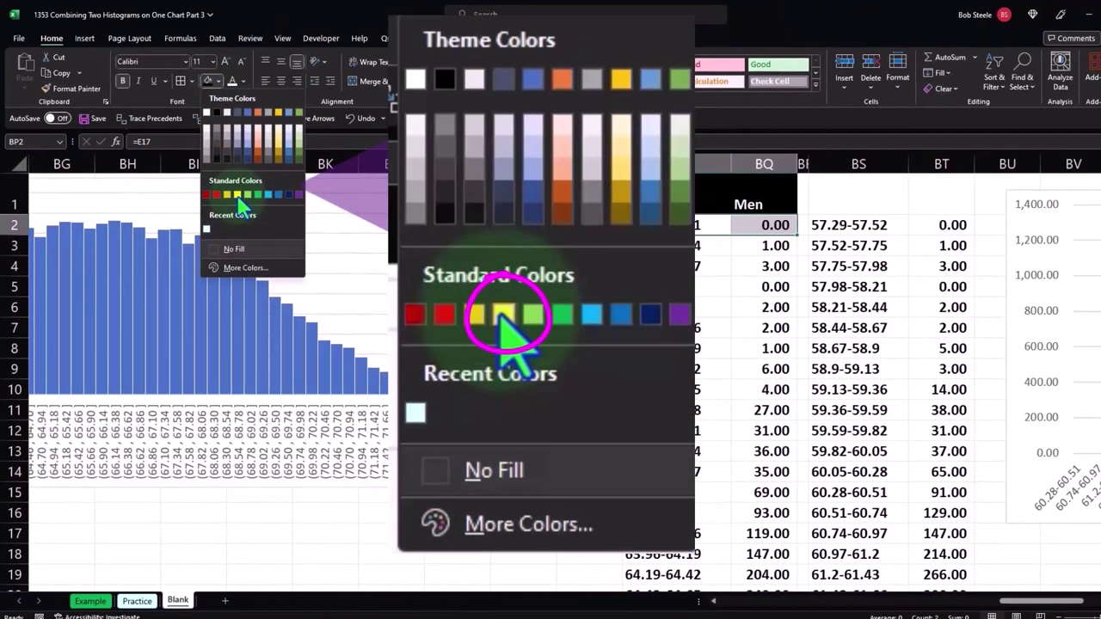
{"action": "left_click", "coordinate": [239, 198]}
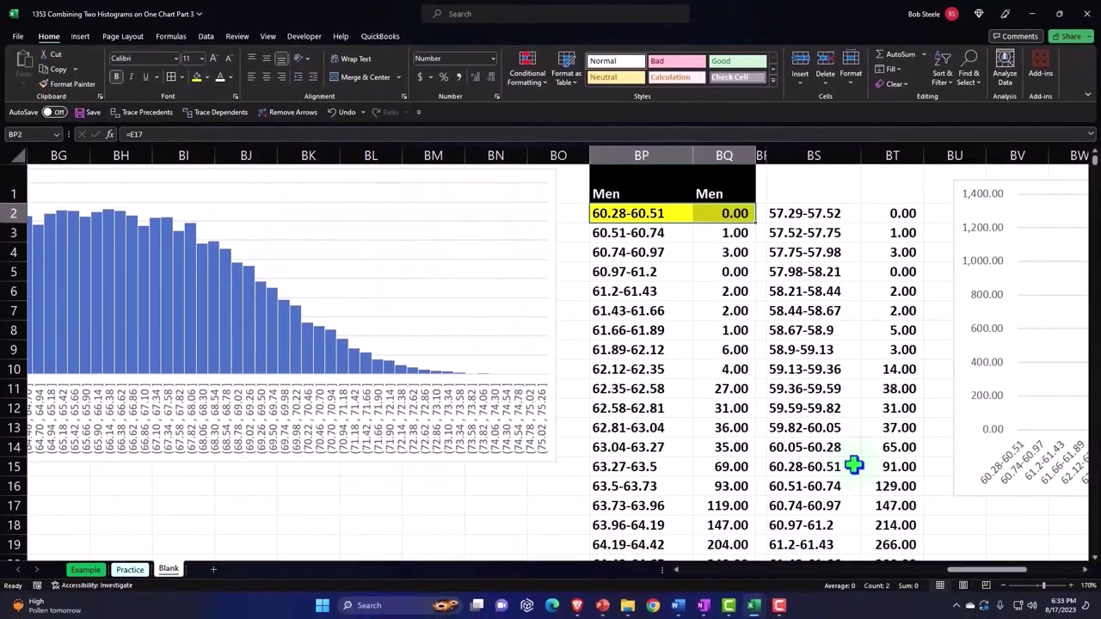
- Fill the matching 60.28-60.51 row BS15:BT15 in the new table yellow
{"action": "left_click", "coordinate": [813, 428]}
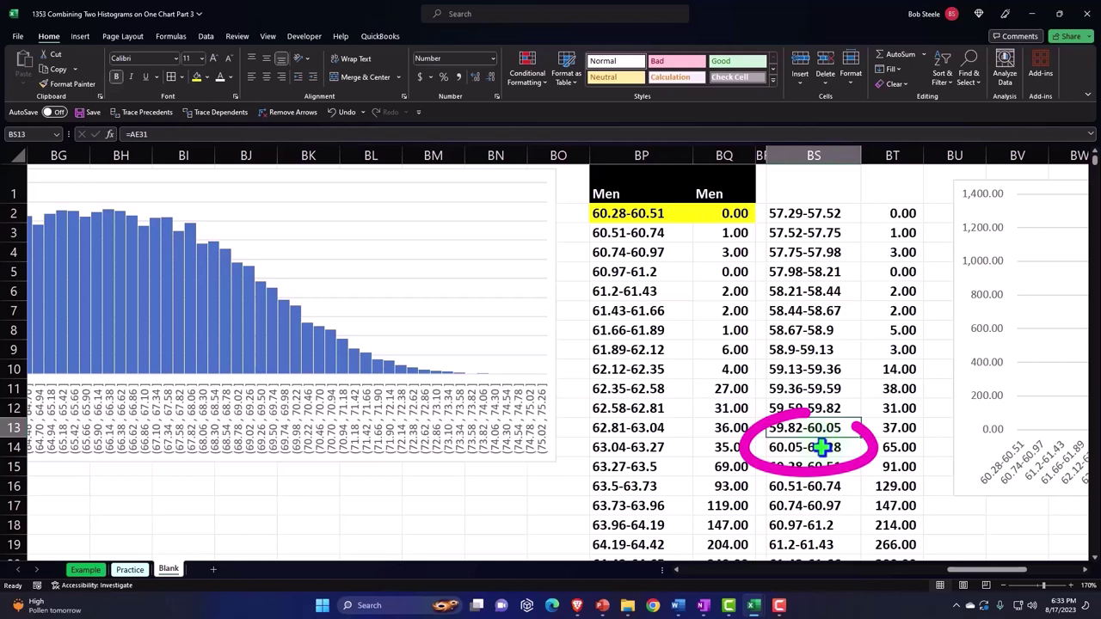
{"action": "left_click_drag", "start_coordinate": [825, 469], "coordinate": [892, 467]}
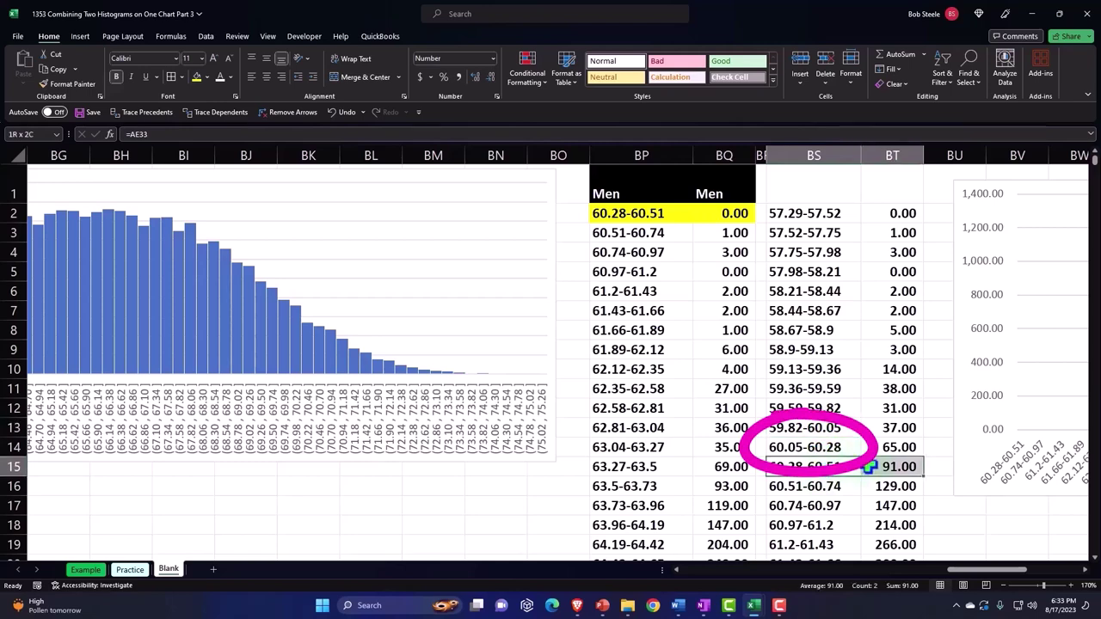
{"action": "left_click", "coordinate": [197, 77]}
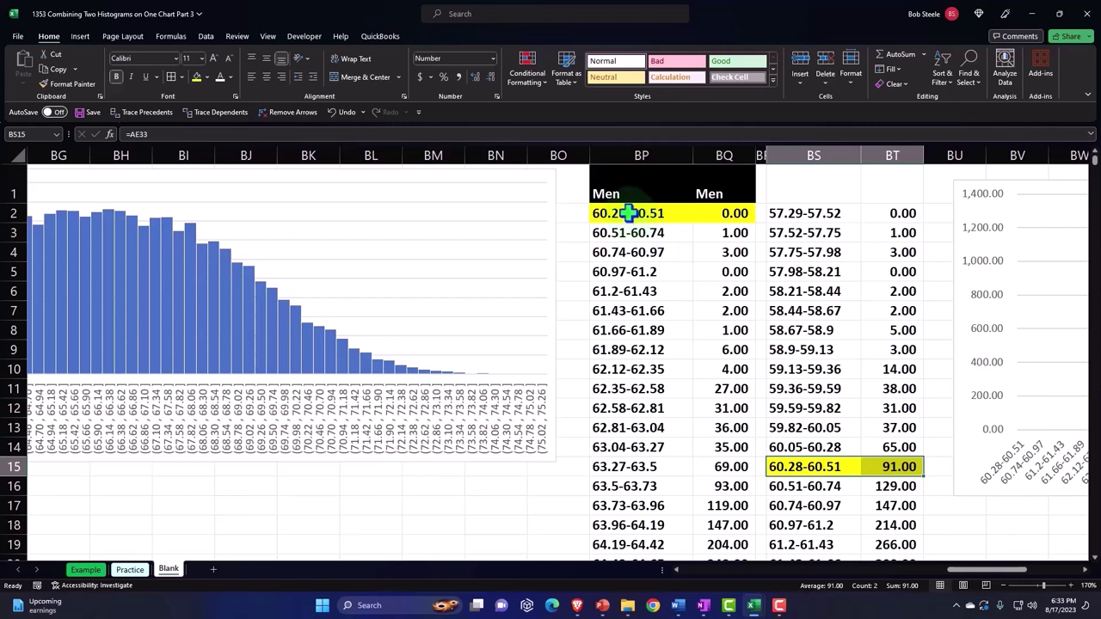
- Select the Men table's first thirteen bin rows, BP2:BQ14, and bring up their context menu
{"action": "left_click_drag", "start_coordinate": [629, 213], "coordinate": [739, 440]}
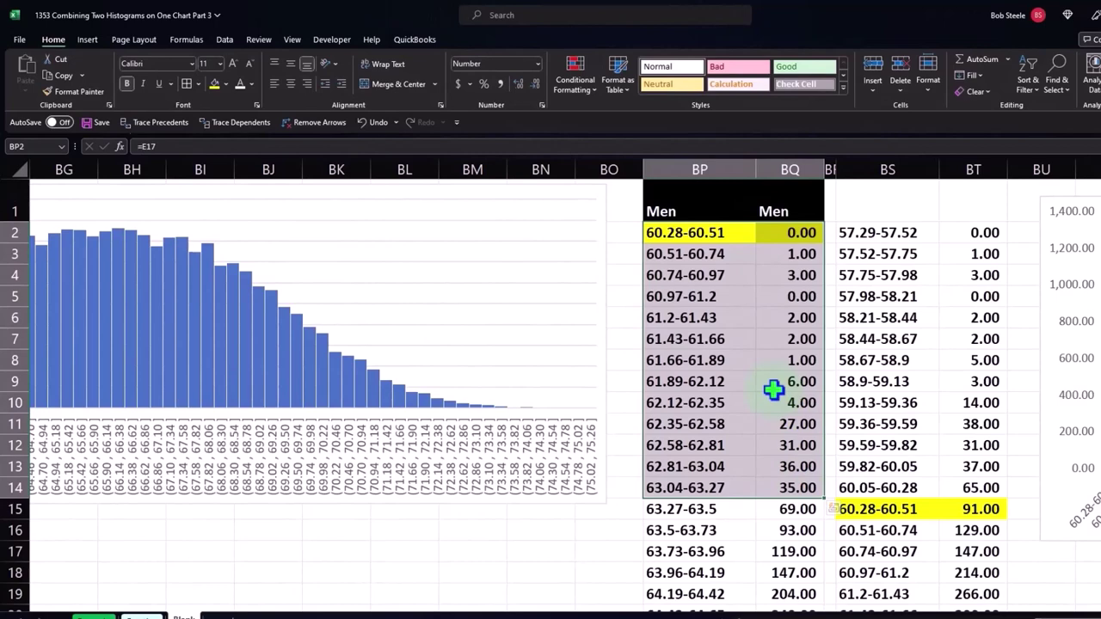
{"action": "right_click", "coordinate": [773, 390]}
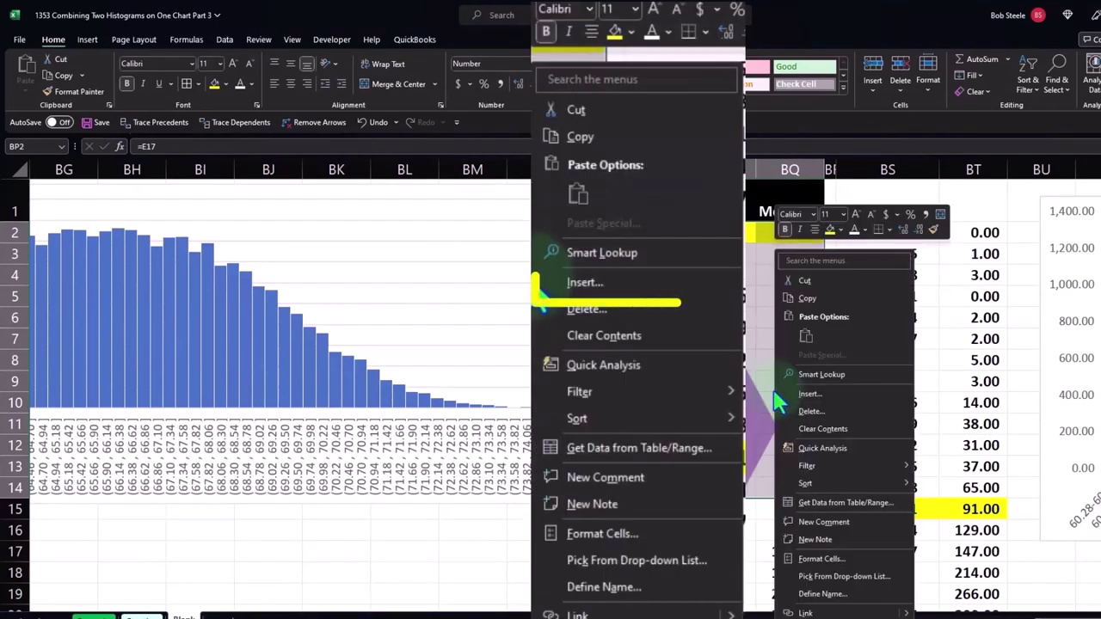
- Insert thirteen blank cells shifting down, aligning the Men 60.28-60.51 bucket with row 15
{"action": "left_click", "coordinate": [808, 394]}
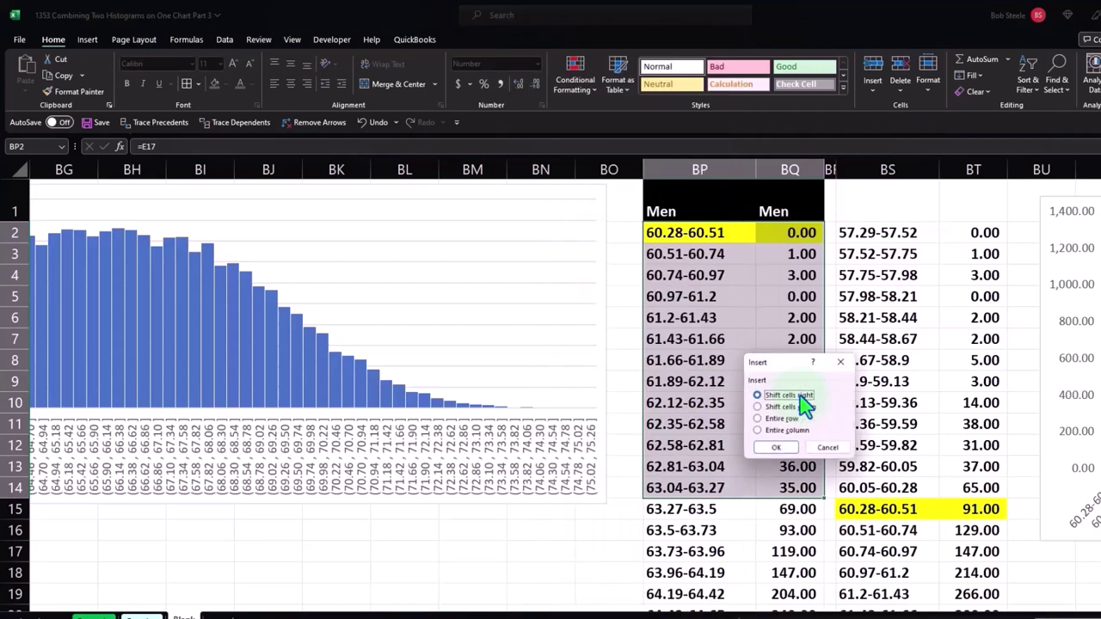
{"action": "left_click", "coordinate": [793, 408]}
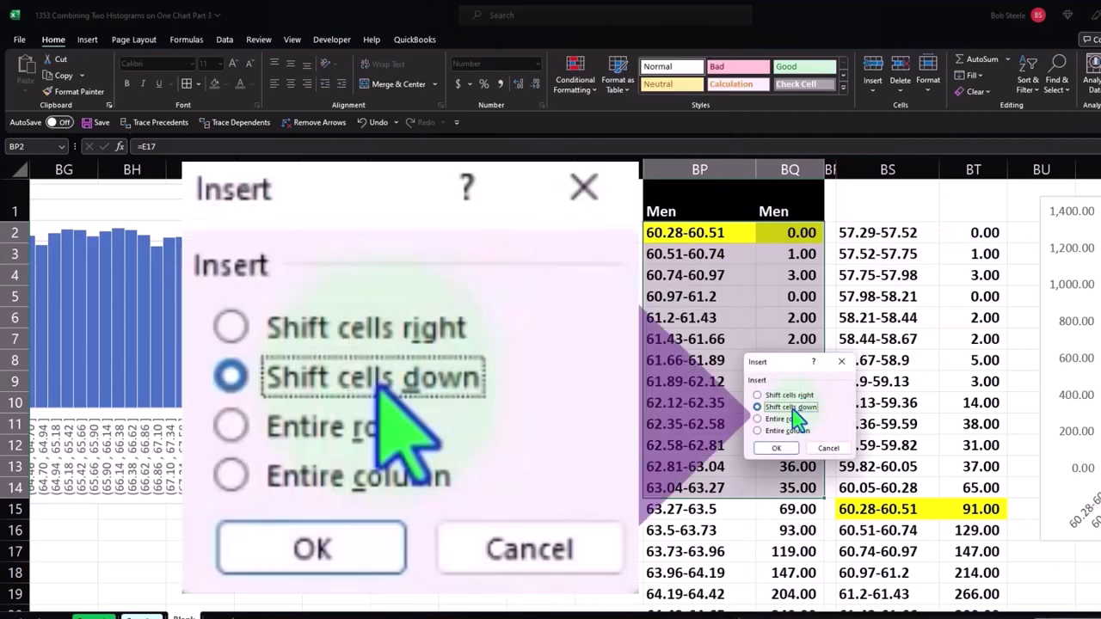
{"action": "left_click", "coordinate": [779, 450]}
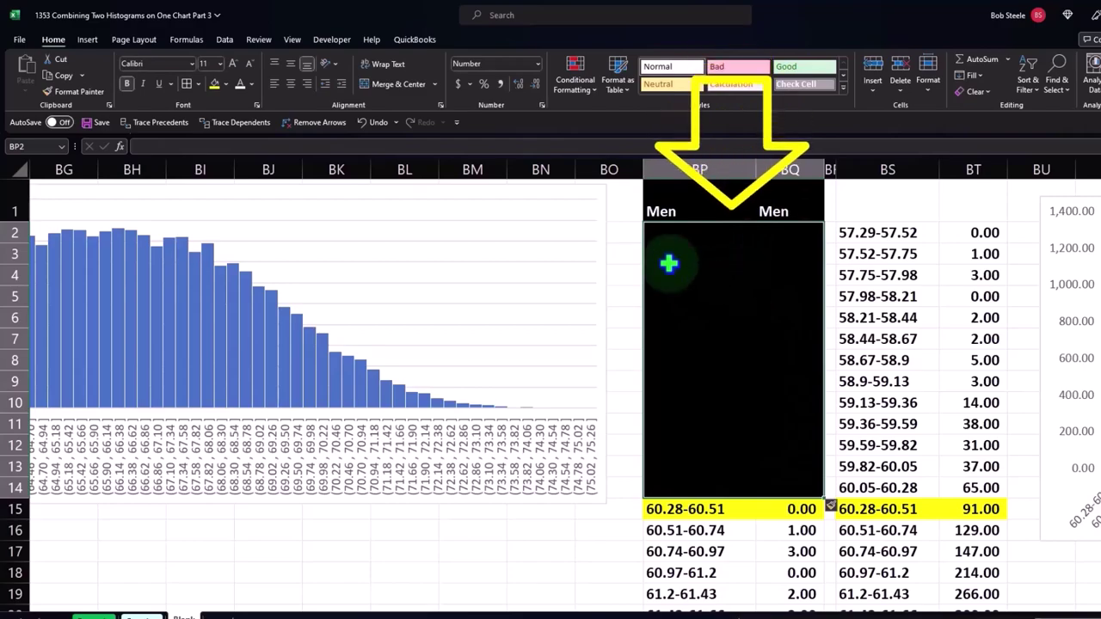
- Keep the insertion and Format Paint plain cell BO2 over BP2:BQ13 to clear the black fill
{"action": "left_click", "coordinate": [367, 131]}
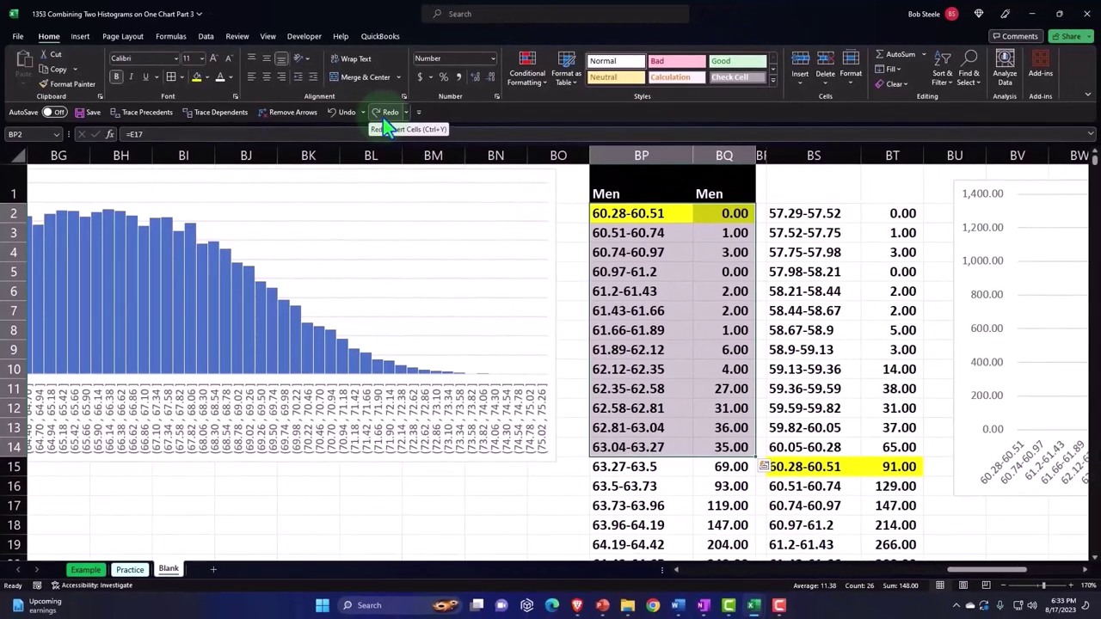
{"action": "left_click", "coordinate": [384, 115]}
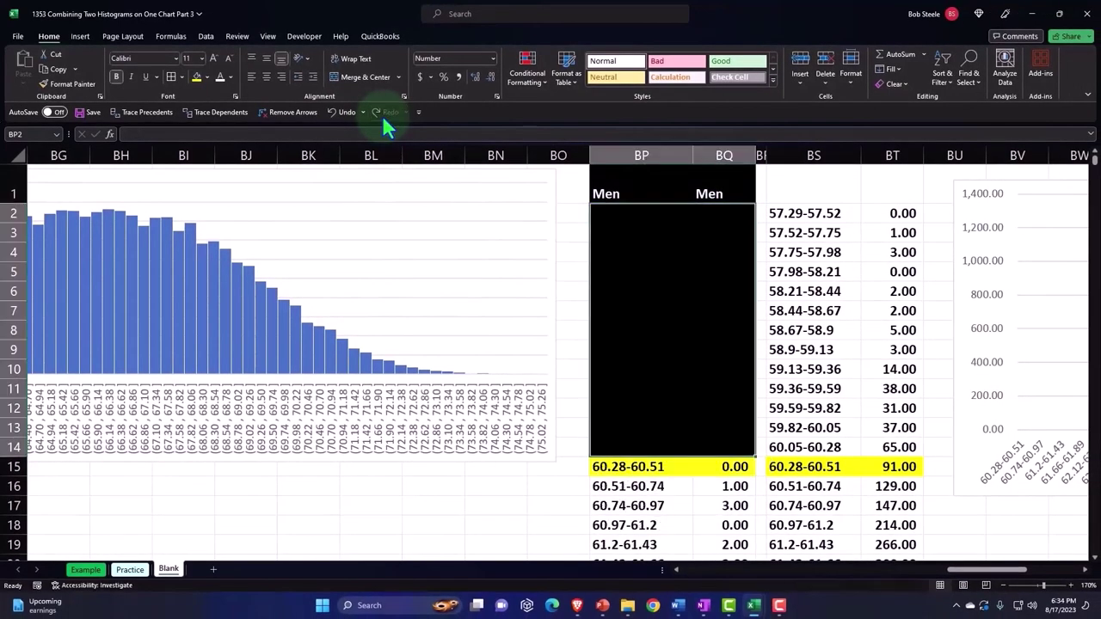
{"action": "left_click", "coordinate": [702, 388]}
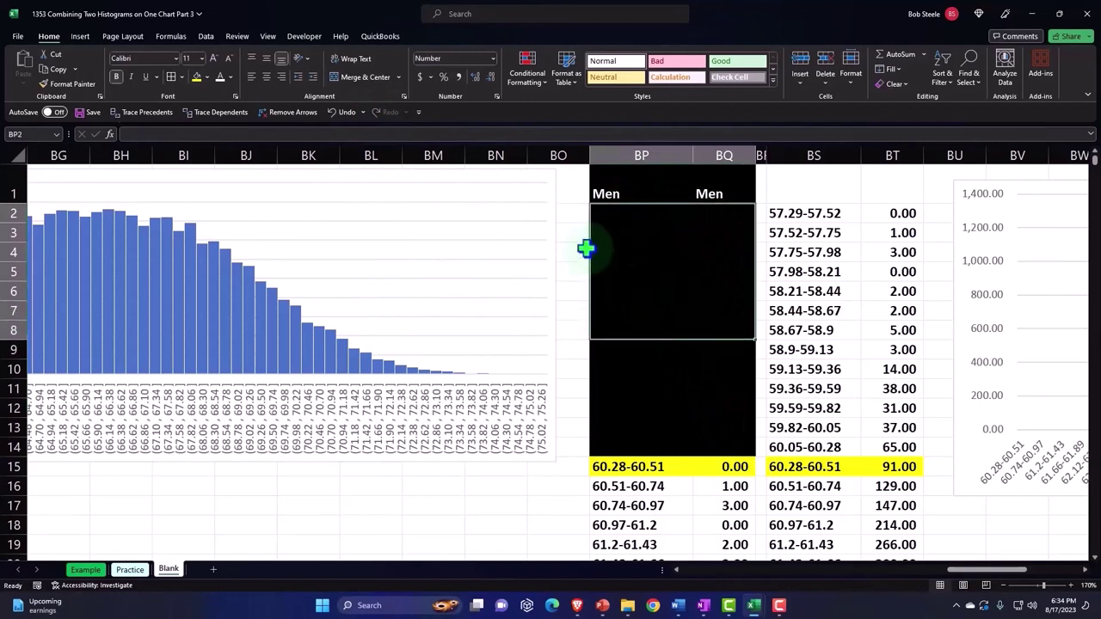
{"action": "left_click", "coordinate": [572, 211]}
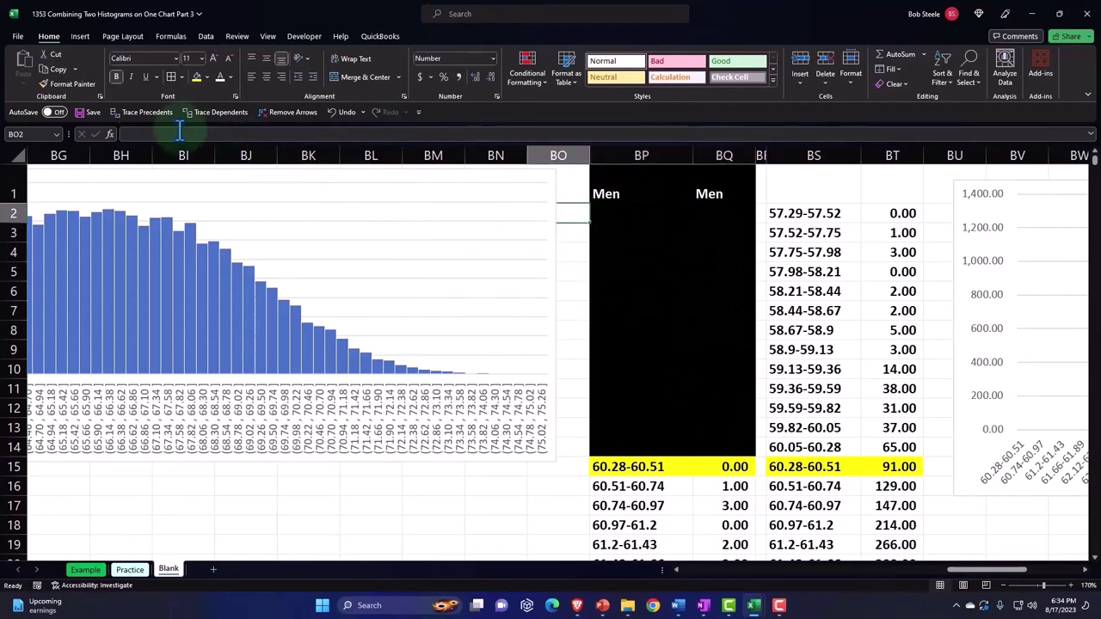
{"action": "left_click", "coordinate": [61, 82]}
{"action": "left_click_drag", "start_coordinate": [640, 213], "coordinate": [713, 440]}
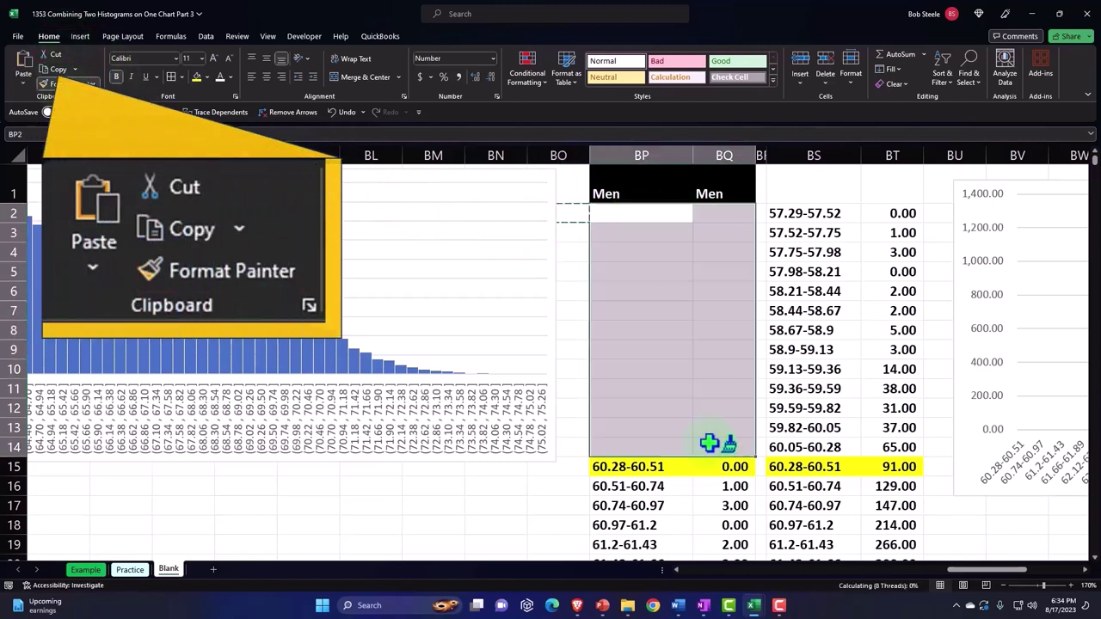
{"action": "left_click", "coordinate": [702, 380]}
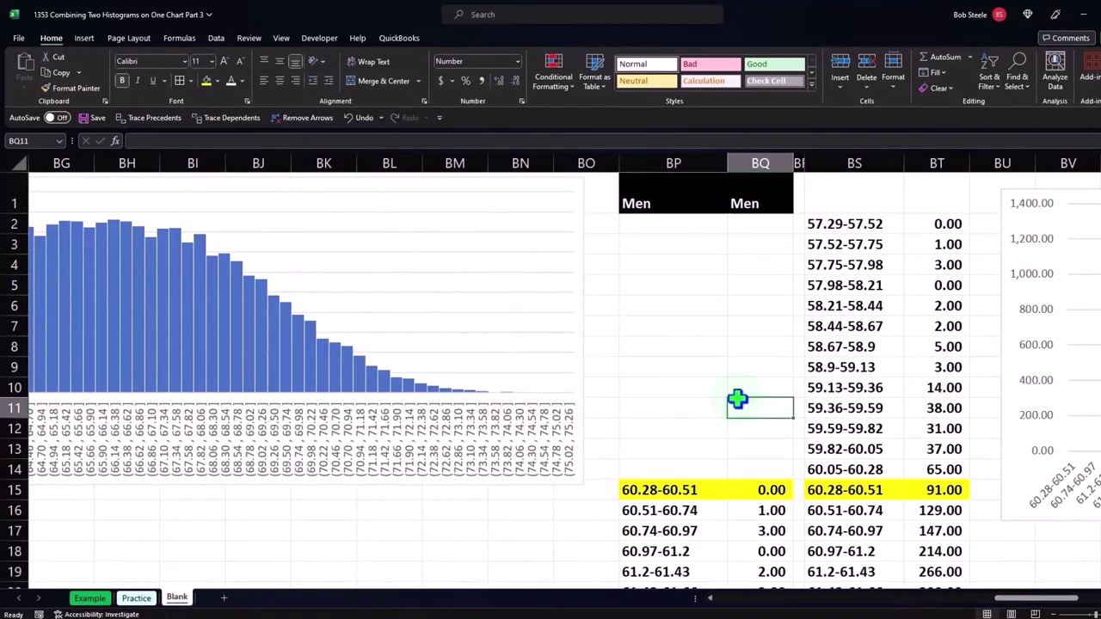
- Fill =BS2 down BP2:BP14, pulling bucket labels 57.29-57.52 through 60.05-60.28 from the women's table
{"action": "left_click", "coordinate": [680, 232]}
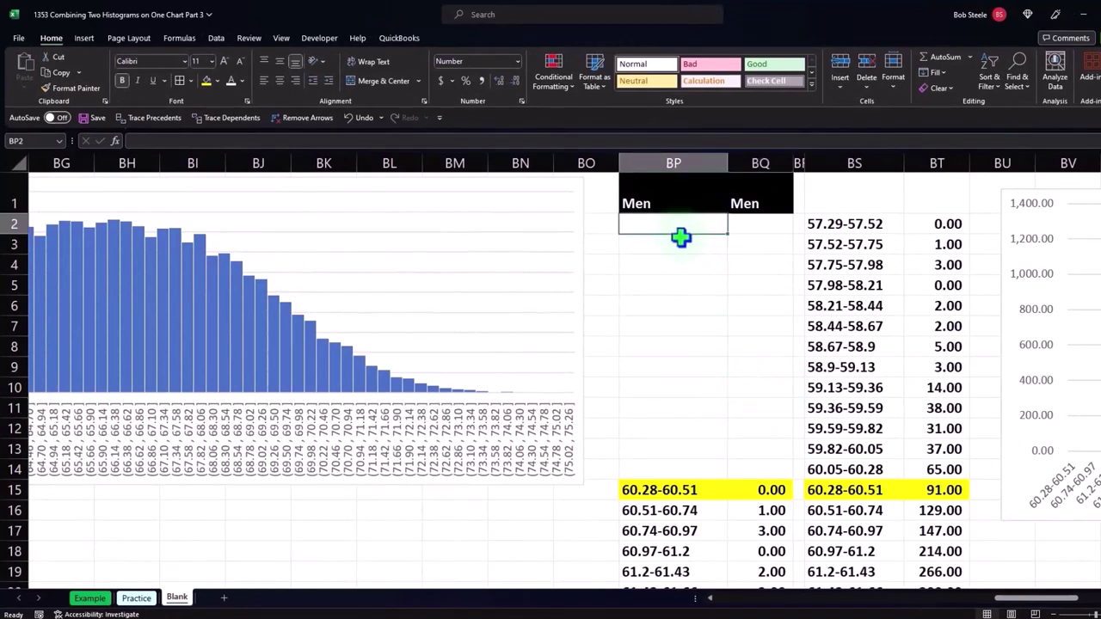
{"action": "type", "text": "="}
{"action": "key", "text": "Right"}
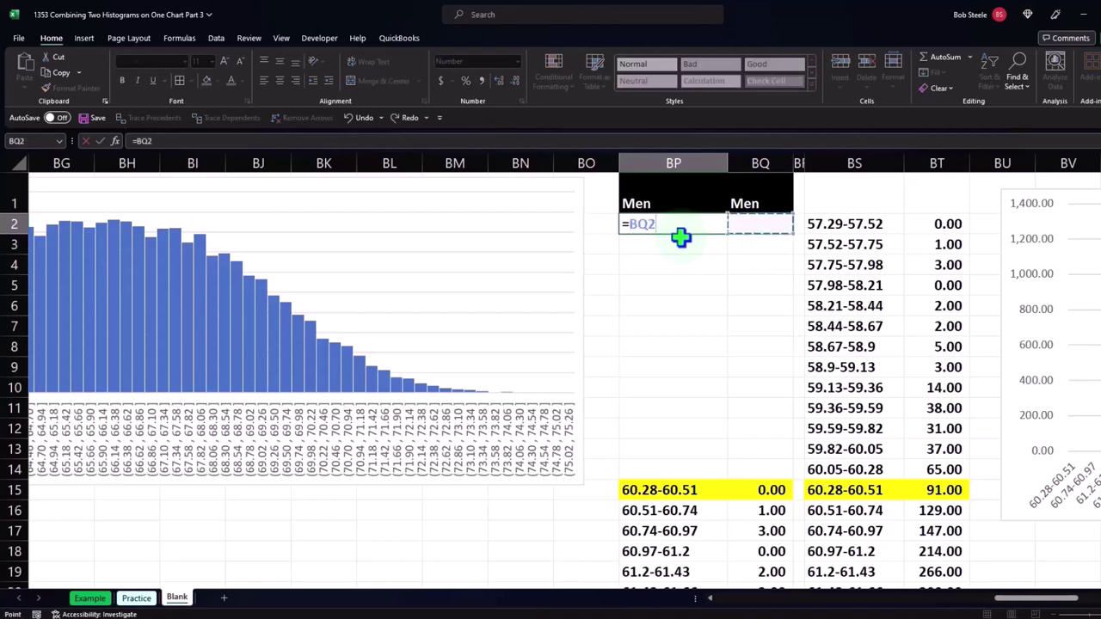
{"action": "key", "text": "Right"}
{"action": "key", "text": "Right"}
{"action": "key", "text": "Return"}
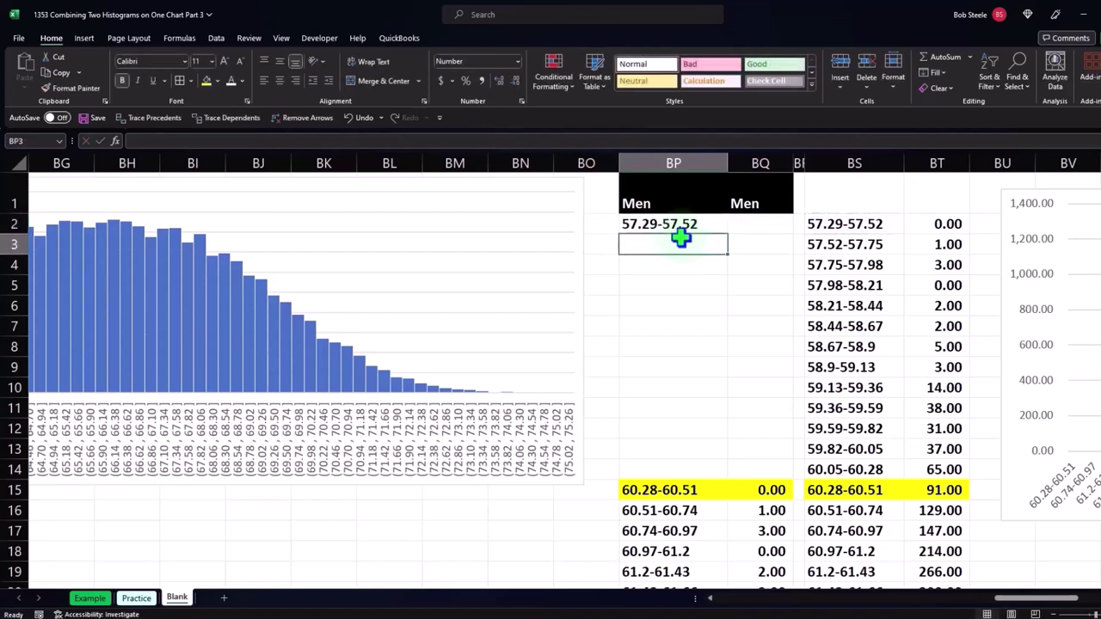
{"action": "key", "text": "Up"}
{"action": "left_click_drag", "start_coordinate": [729, 235], "coordinate": [732, 482]}
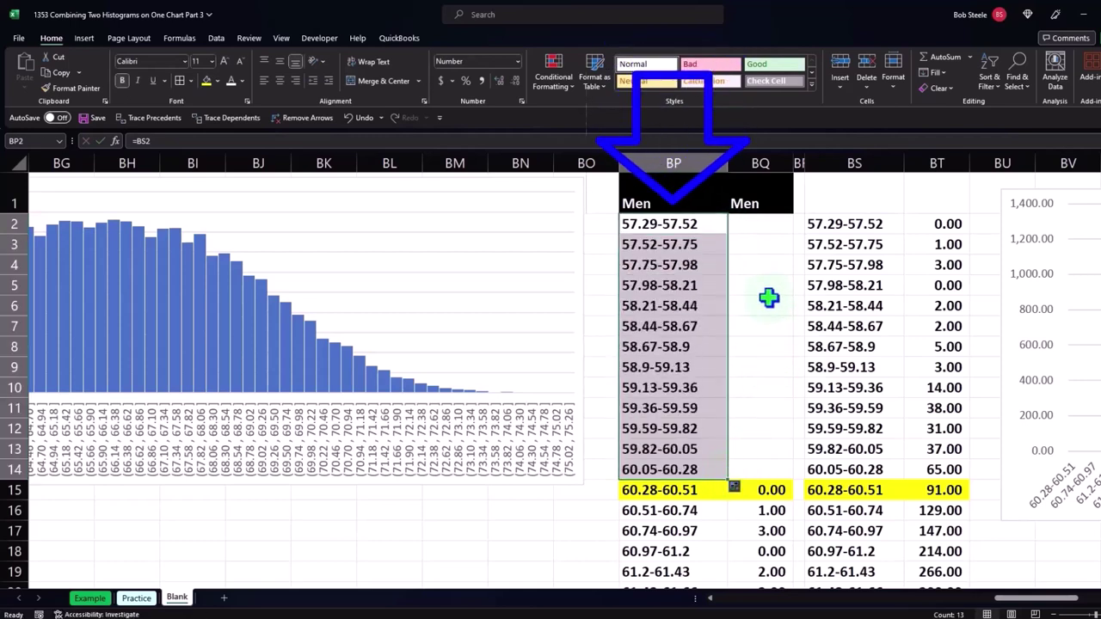
- Enter a zero count in BQ2:BQ14 for each new lower bucket
{"action": "left_click", "coordinate": [765, 227]}
{"action": "type", "text": "0 "}
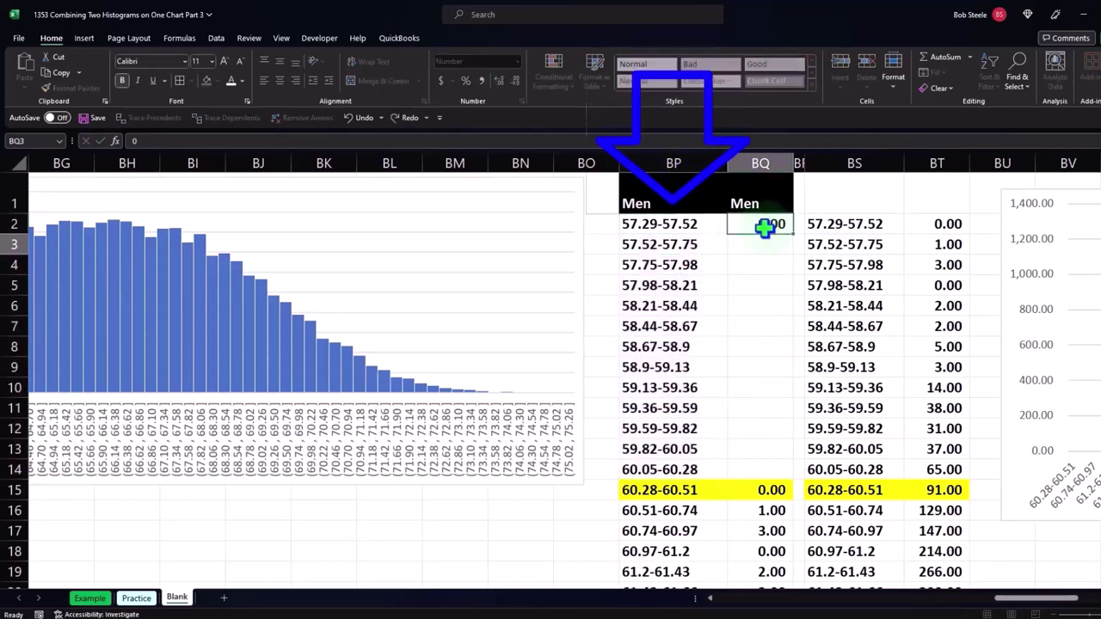
{"action": "type", "text": "0 0 0 0 0 0 "}
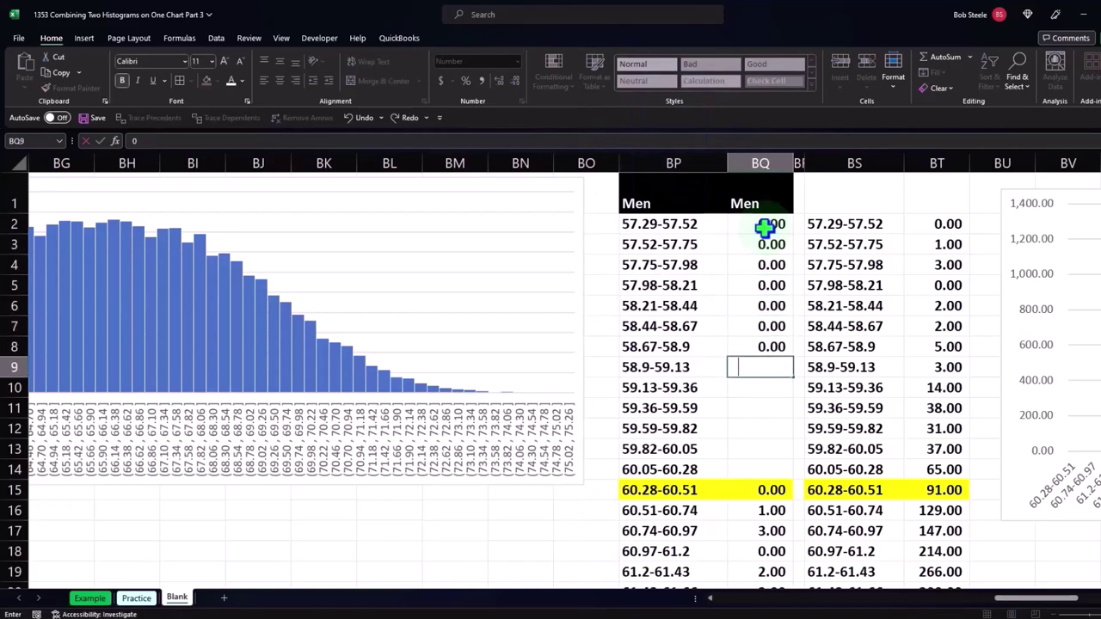
{"action": "type", "text": "0 0 0 0 0 00"}
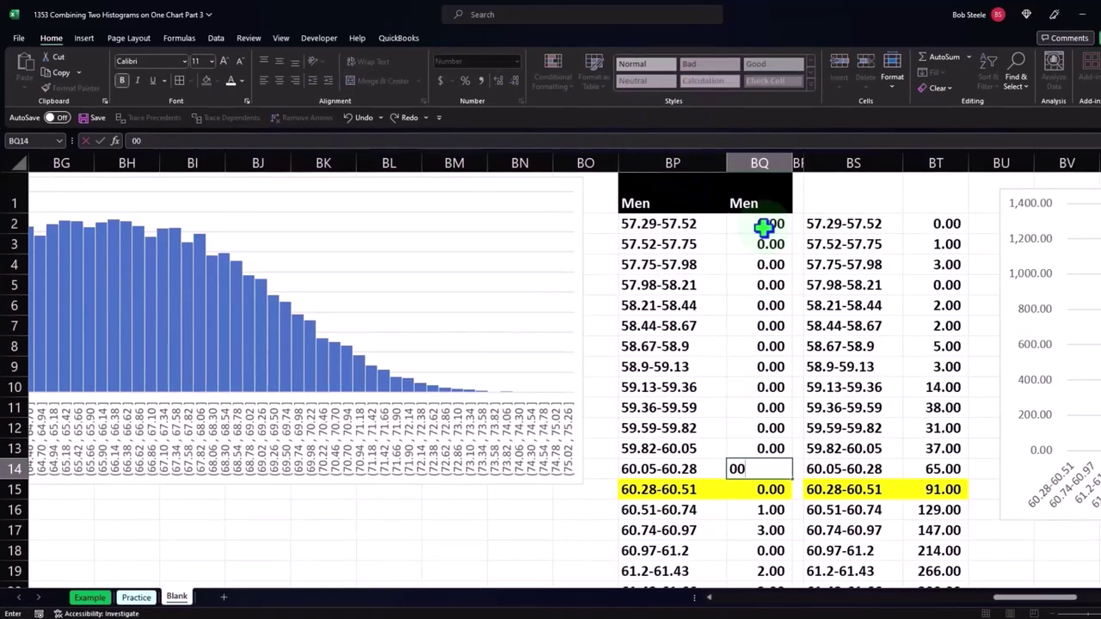
{"action": "key", "text": "Return"}
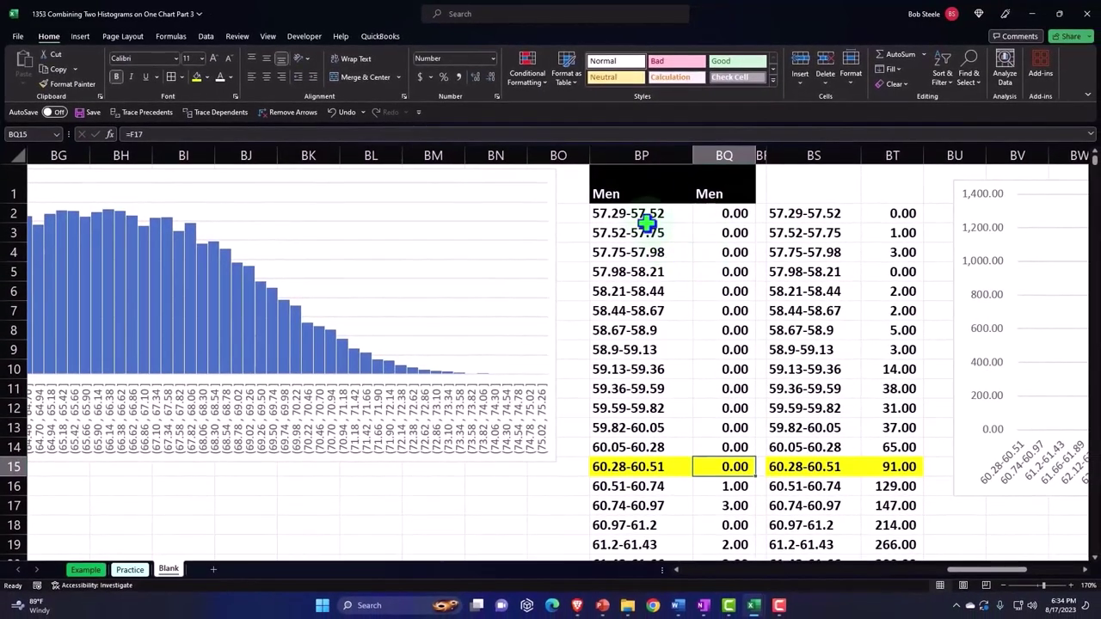
{"action": "left_click_drag", "start_coordinate": [642, 220], "coordinate": [636, 396]}
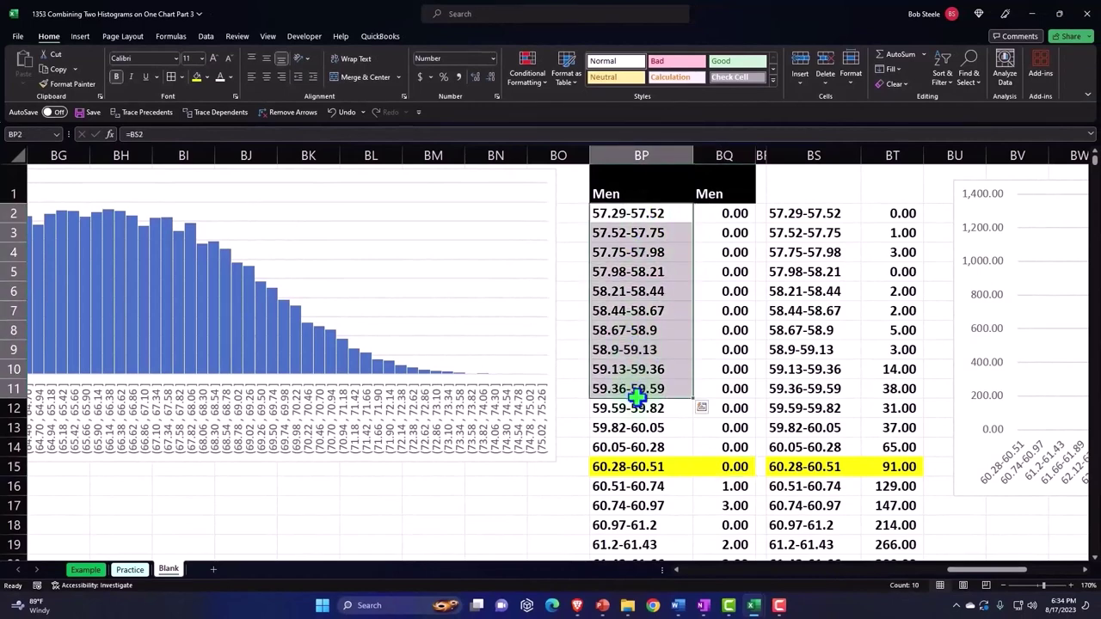
{"action": "left_click_drag", "start_coordinate": [977, 571], "coordinate": [1007, 571]}
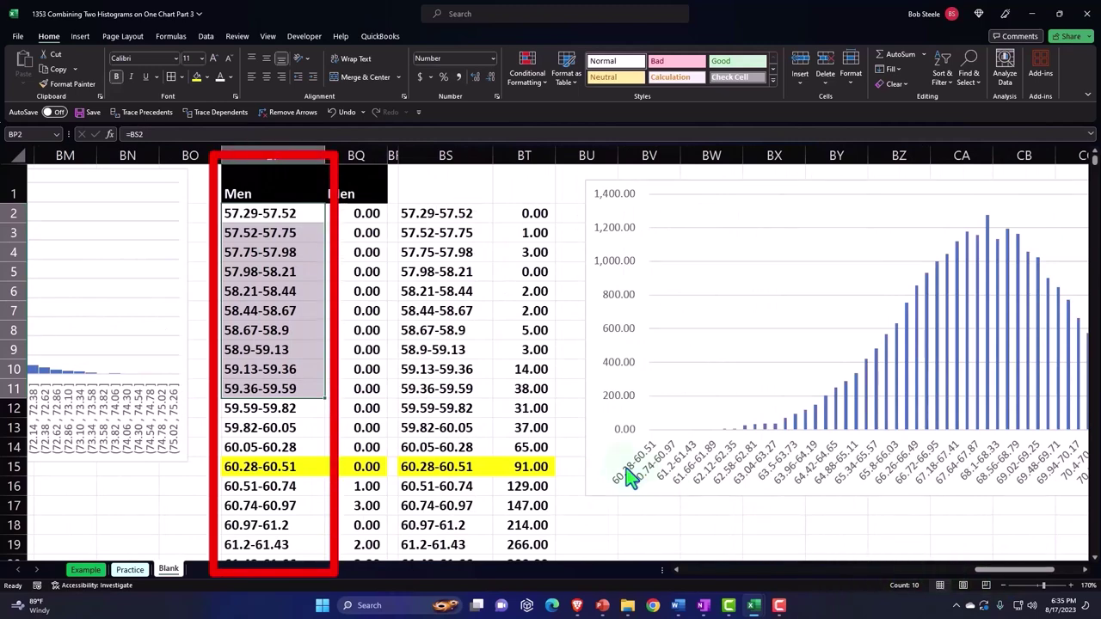
- Head the women's count column 'Women' and fill the BS1:BT1 header row black
{"action": "left_click", "coordinate": [538, 187]}
{"action": "type", "text": "Women"}
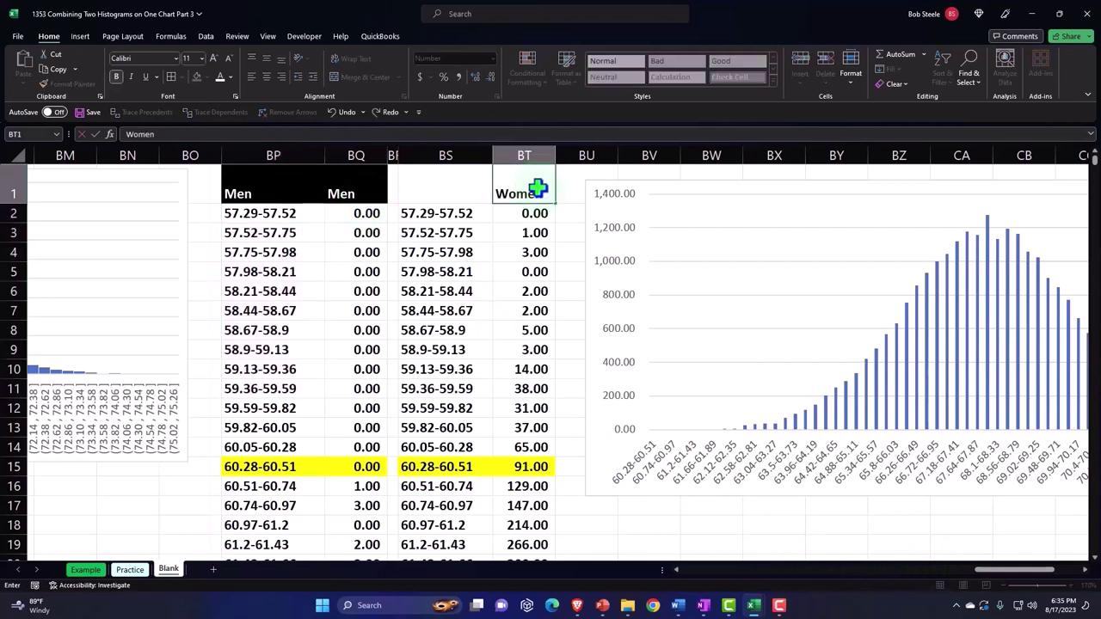
{"action": "key", "text": "Return"}
{"action": "left_click_drag", "start_coordinate": [473, 180], "coordinate": [504, 183]}
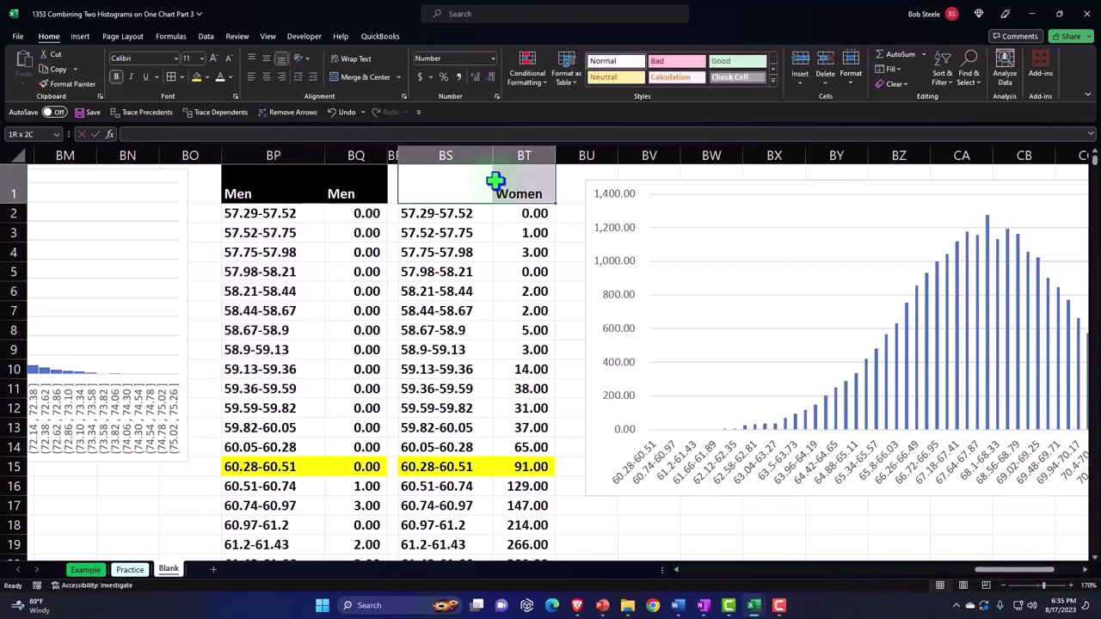
{"action": "left_click", "coordinate": [209, 75]}
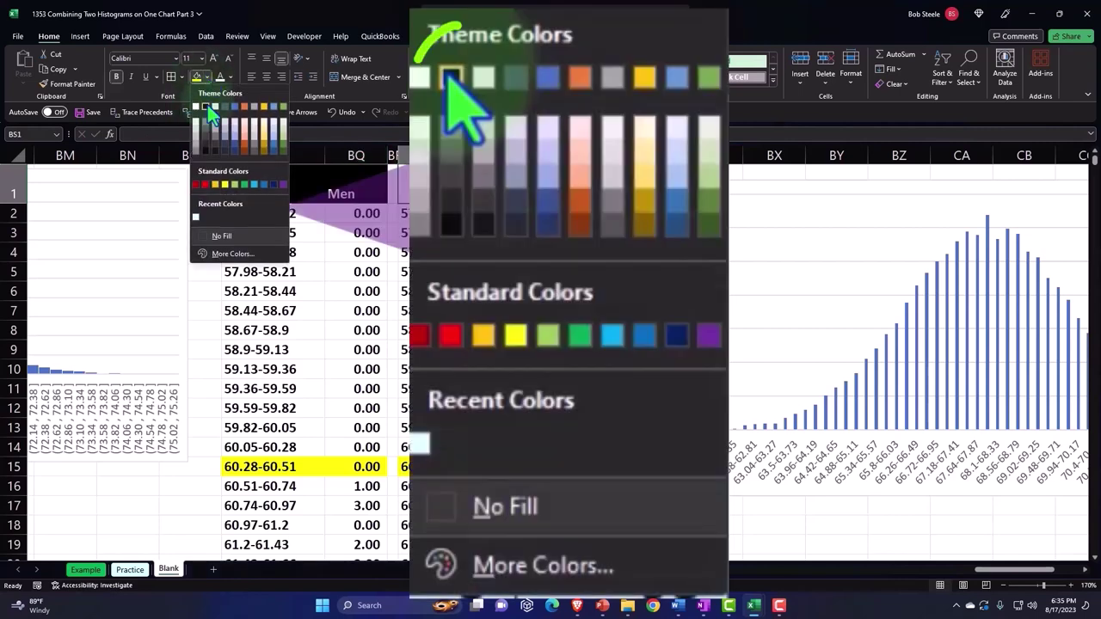
{"action": "scroll", "coordinate": [554, 527], "scroll_direction": "right", "scroll_amount": 3}
{"action": "left_click", "coordinate": [555, 527]}
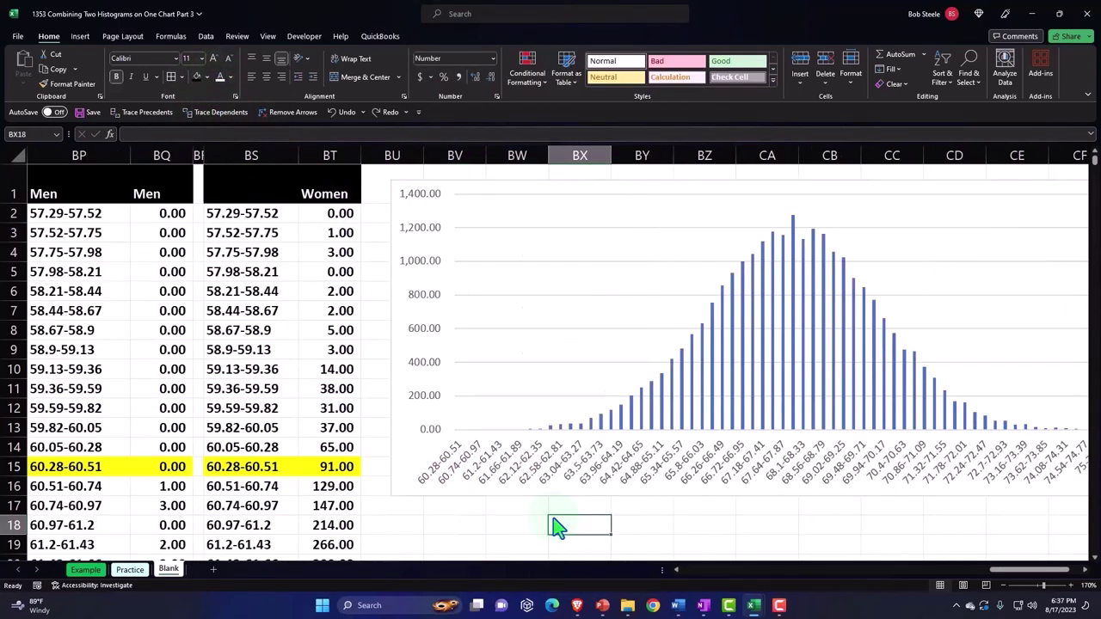
{"action": "left_click", "coordinate": [722, 320]}
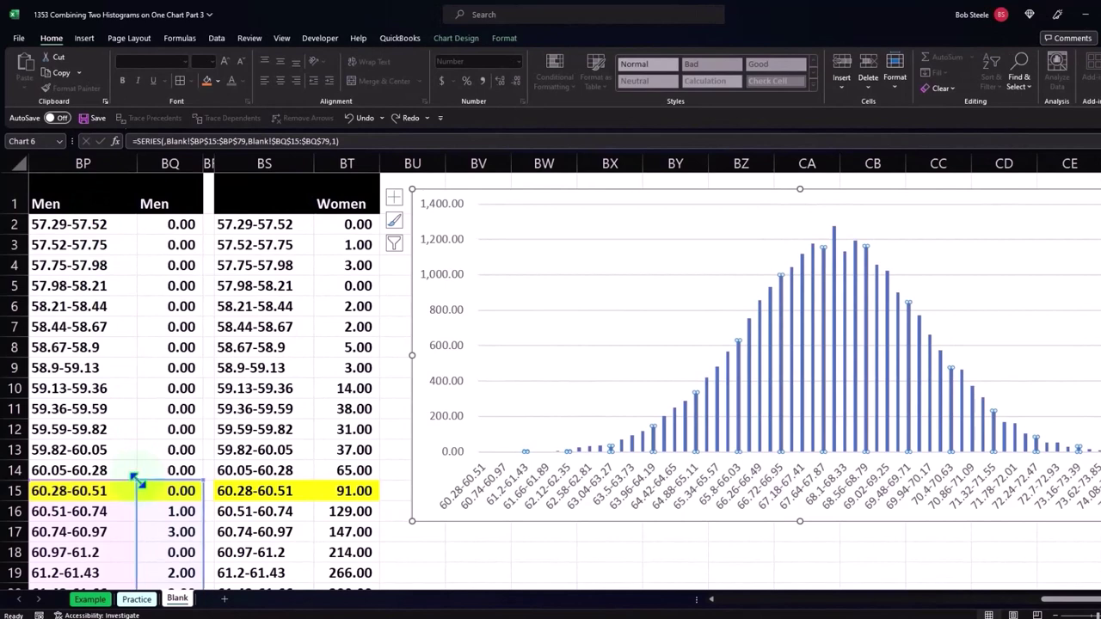
- Stretch the chart's count and bucket label ranges from row 15 up to row 2, plotting rows 2–79
{"action": "left_click_drag", "start_coordinate": [140, 462], "coordinate": [160, 222]}
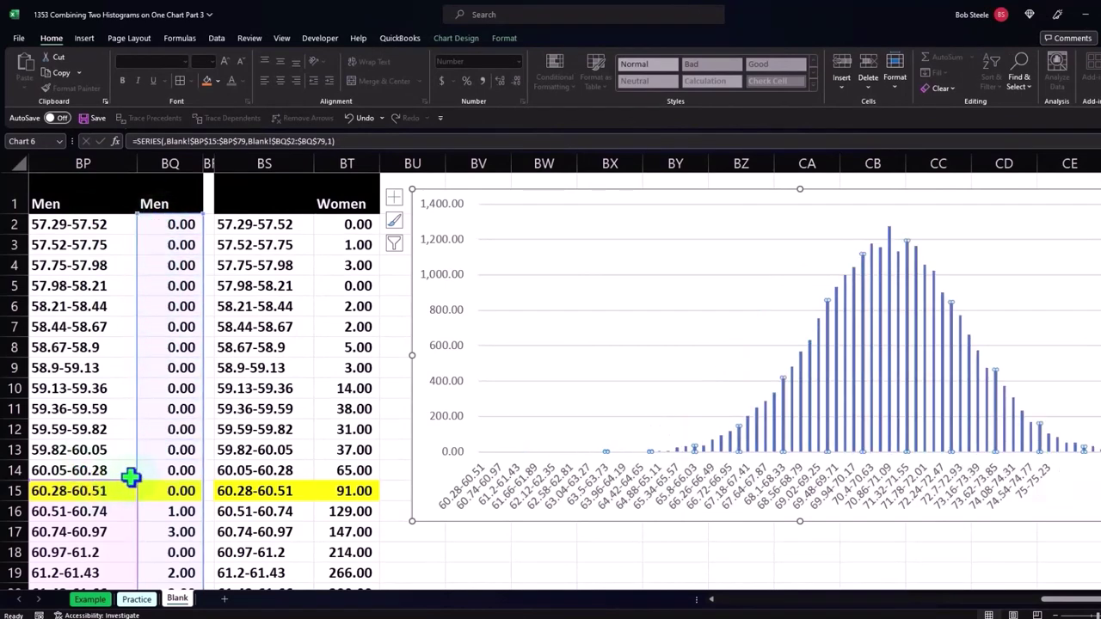
{"action": "left_click_drag", "start_coordinate": [136, 480], "coordinate": [139, 223]}
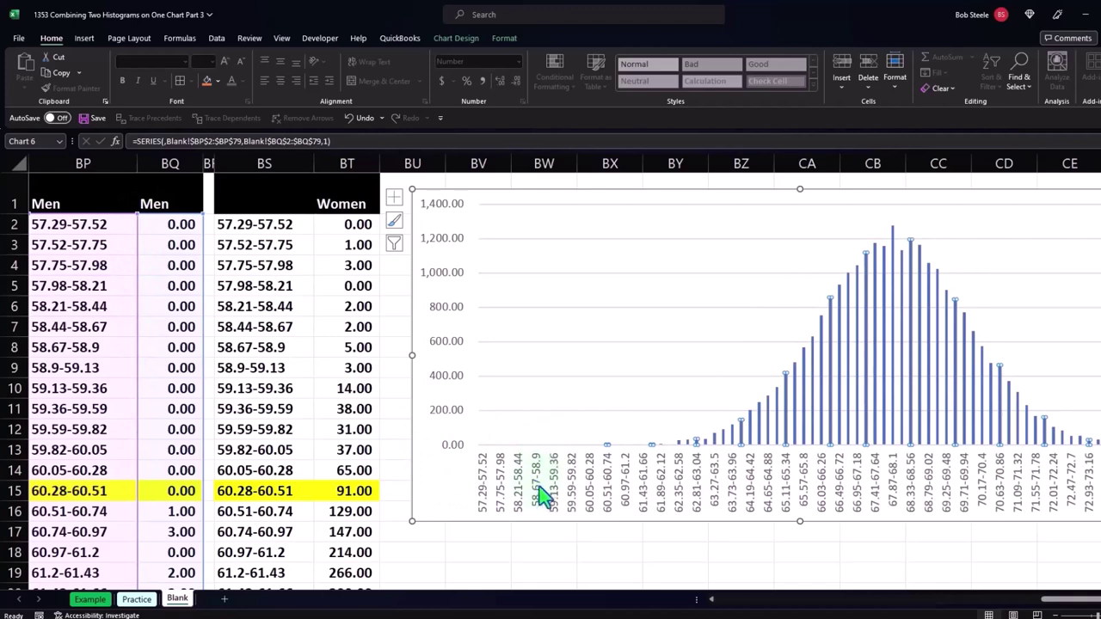
{"action": "left_click", "coordinate": [447, 40]}
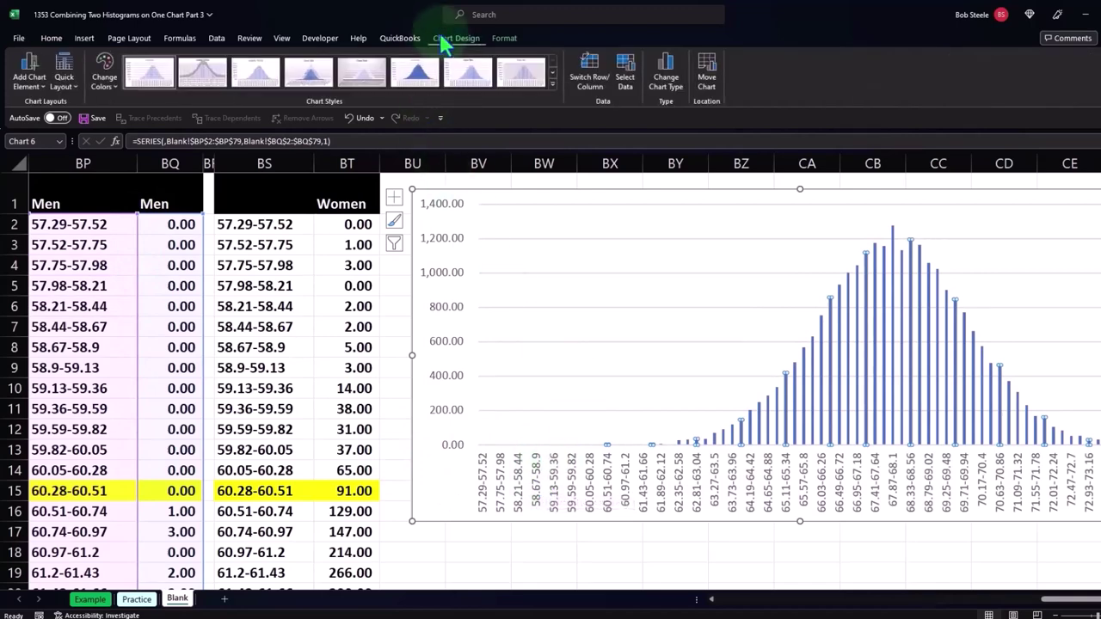
{"action": "left_click", "coordinate": [628, 94]}
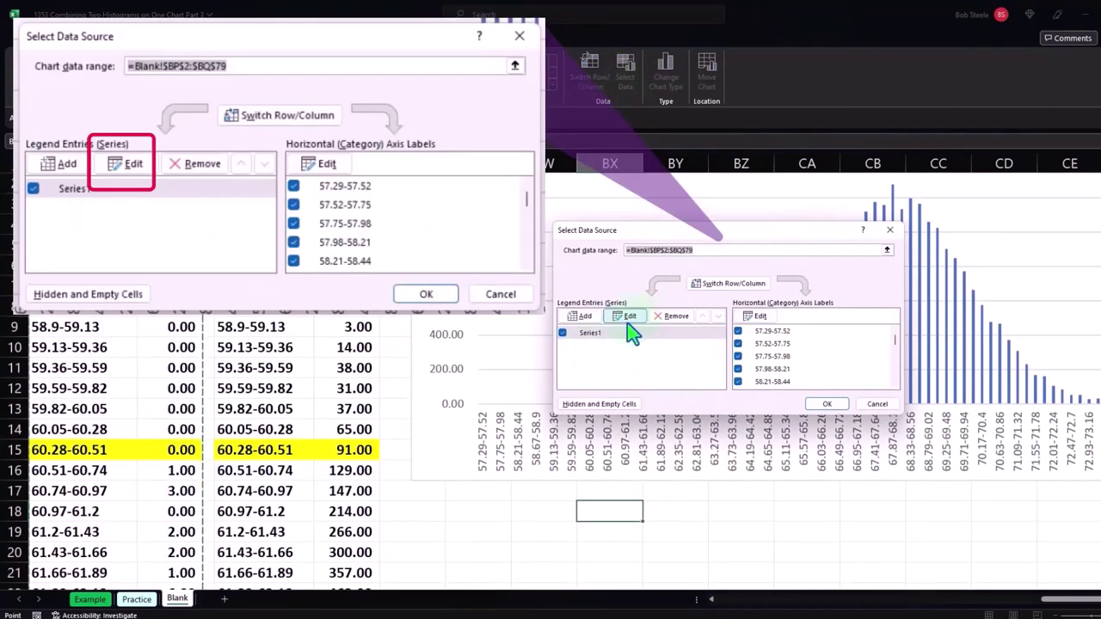
{"action": "left_click", "coordinate": [624, 317]}
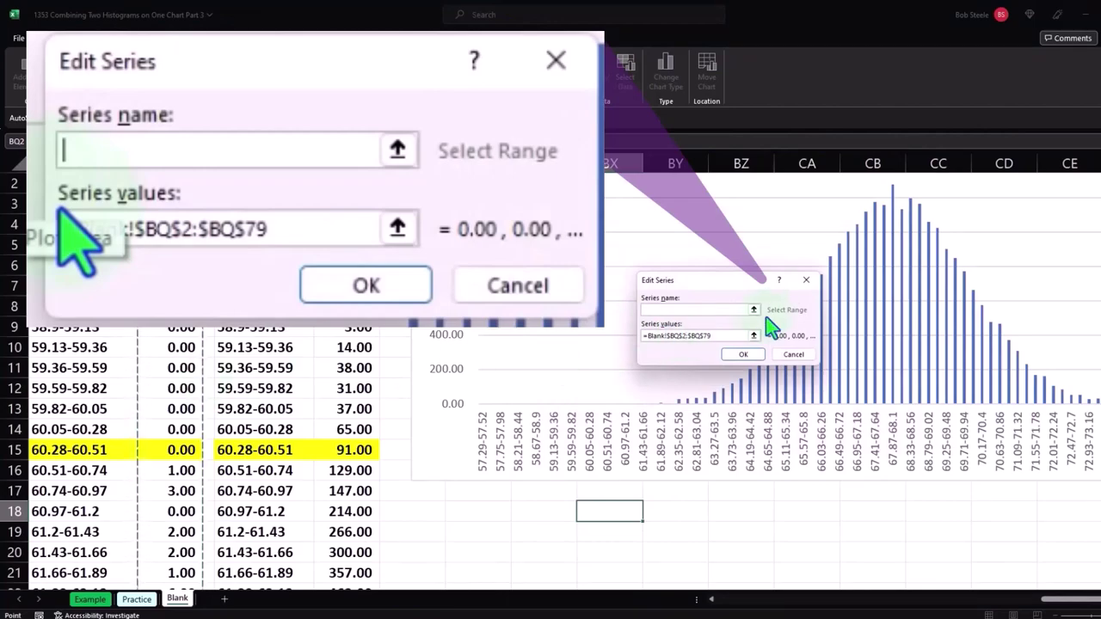
{"action": "left_click", "coordinate": [806, 280]}
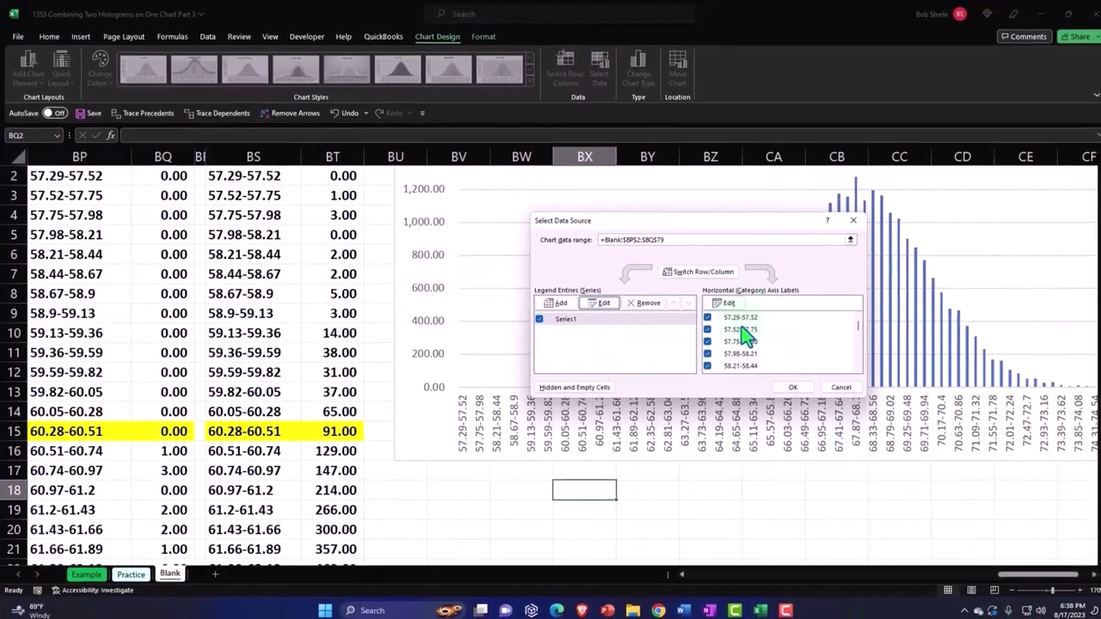
{"action": "left_click", "coordinate": [728, 306]}
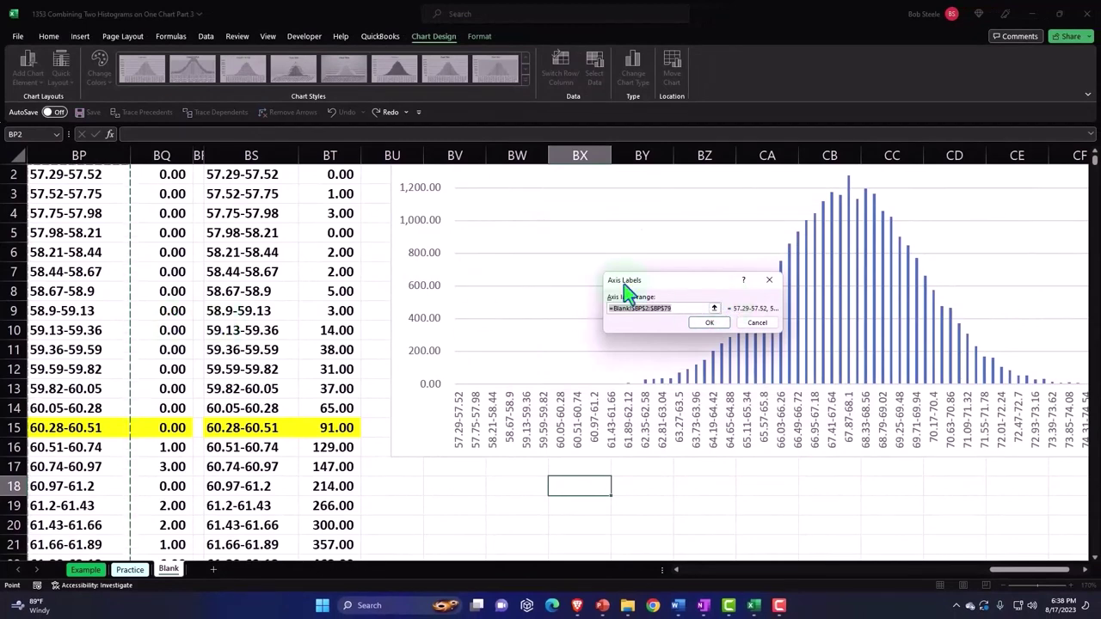
{"action": "left_click", "coordinate": [710, 322]}
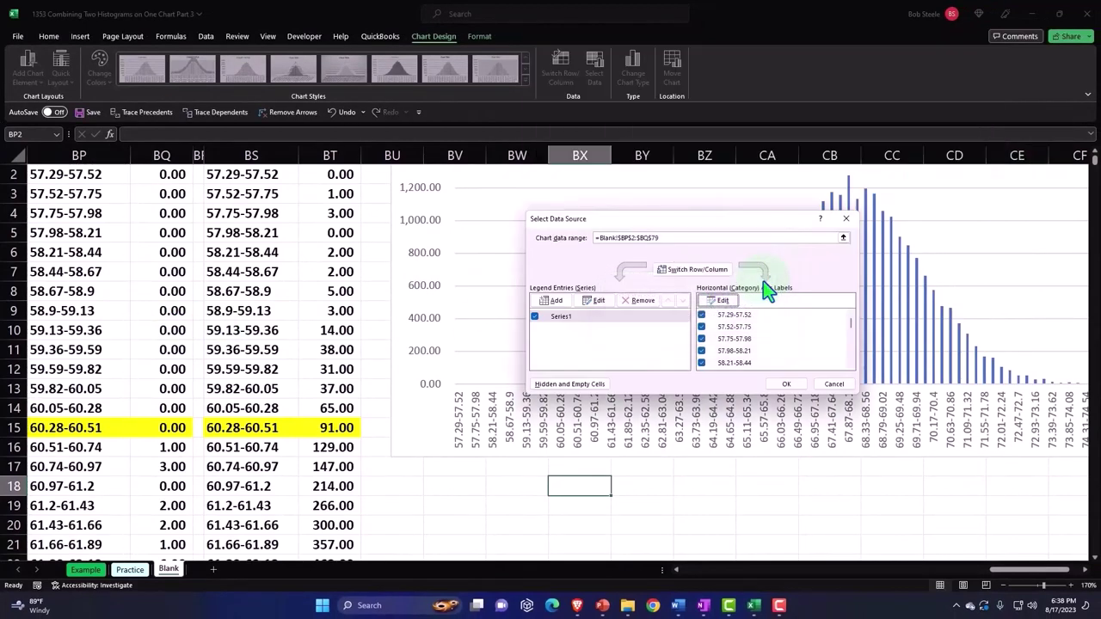
{"action": "left_click", "coordinate": [846, 219]}
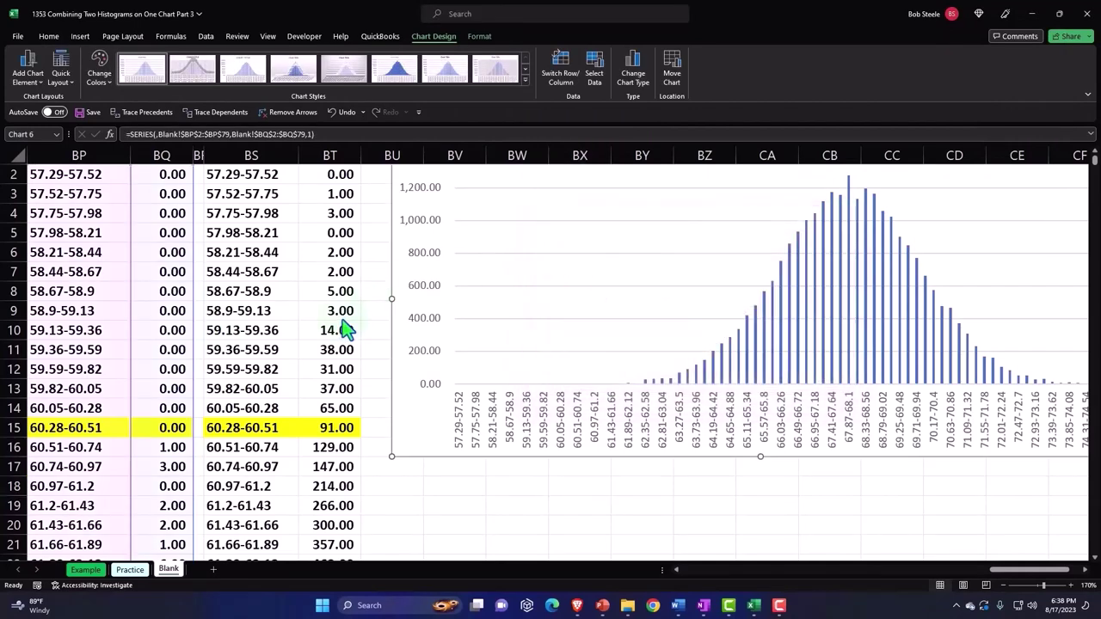
{"action": "scroll", "coordinate": [347, 331], "scroll_direction": "up", "scroll_amount": 1}
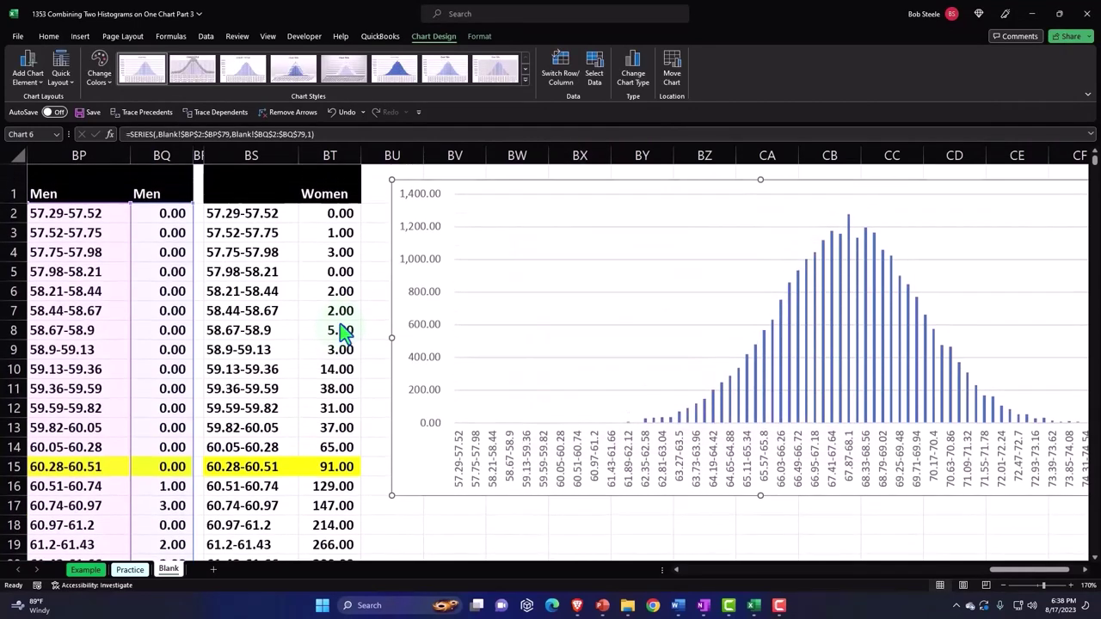
{"action": "left_click", "coordinate": [330, 215]}
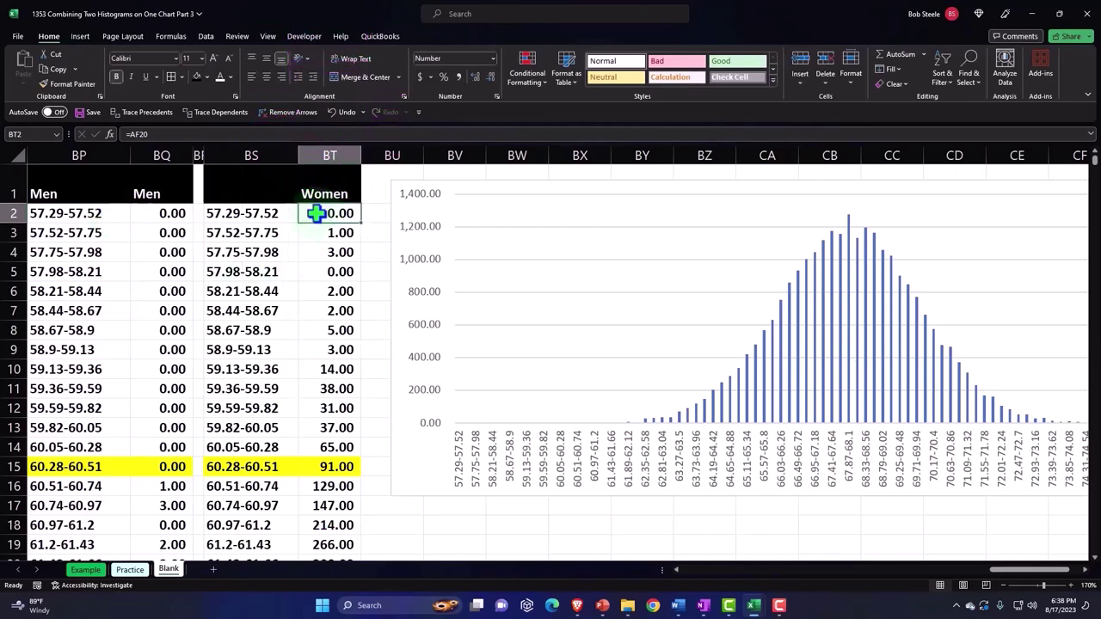
{"action": "left_click_drag", "start_coordinate": [313, 214], "coordinate": [318, 414]}
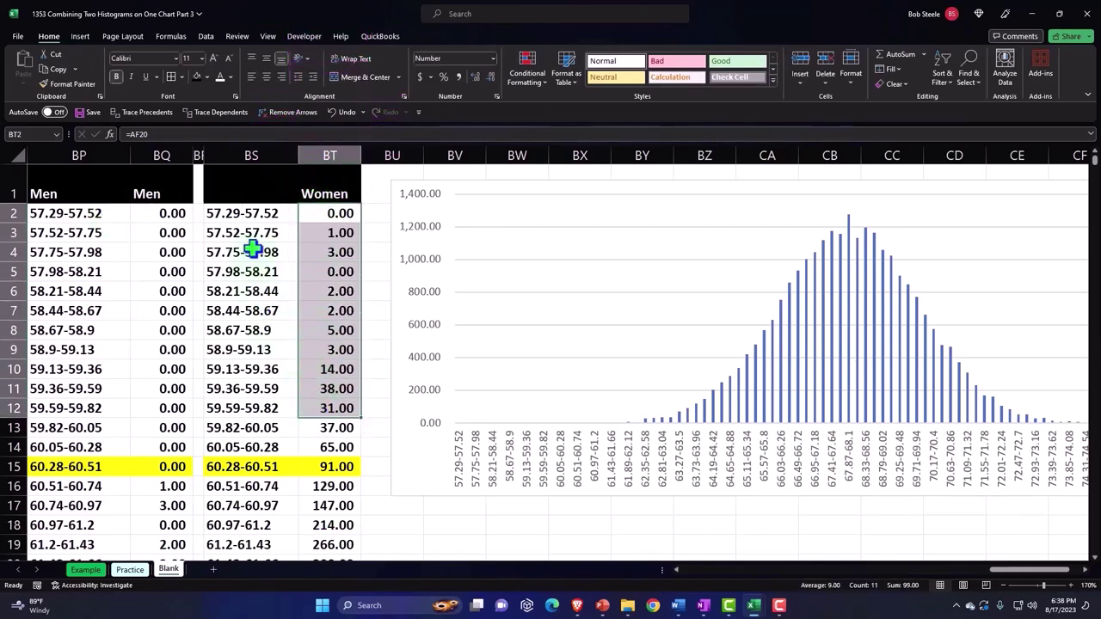
{"action": "left_click_drag", "start_coordinate": [238, 215], "coordinate": [246, 424]}
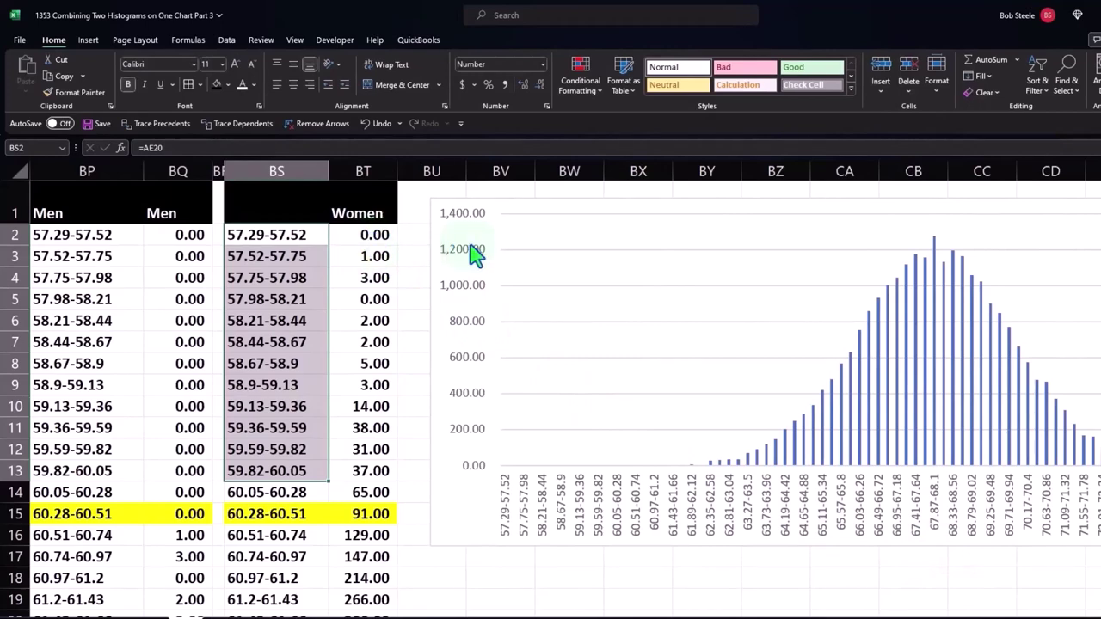
- Open Select Data for the Men column chart, showing its single BP2:BQ79 series
{"action": "left_click", "coordinate": [279, 257]}
{"action": "left_click", "coordinate": [432, 204]}
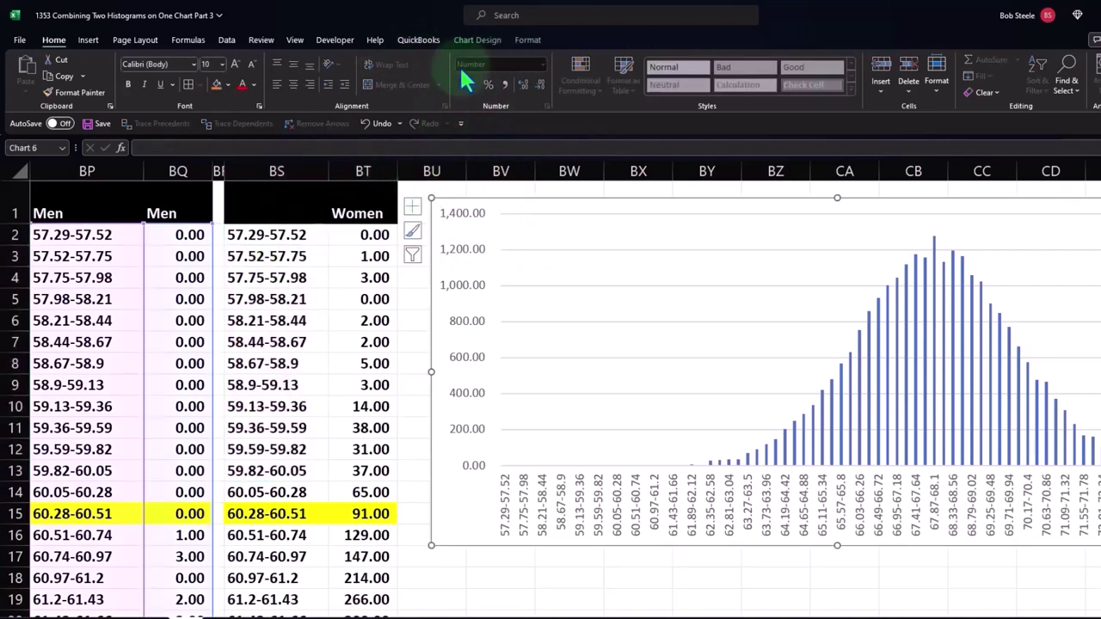
{"action": "left_click", "coordinate": [475, 43]}
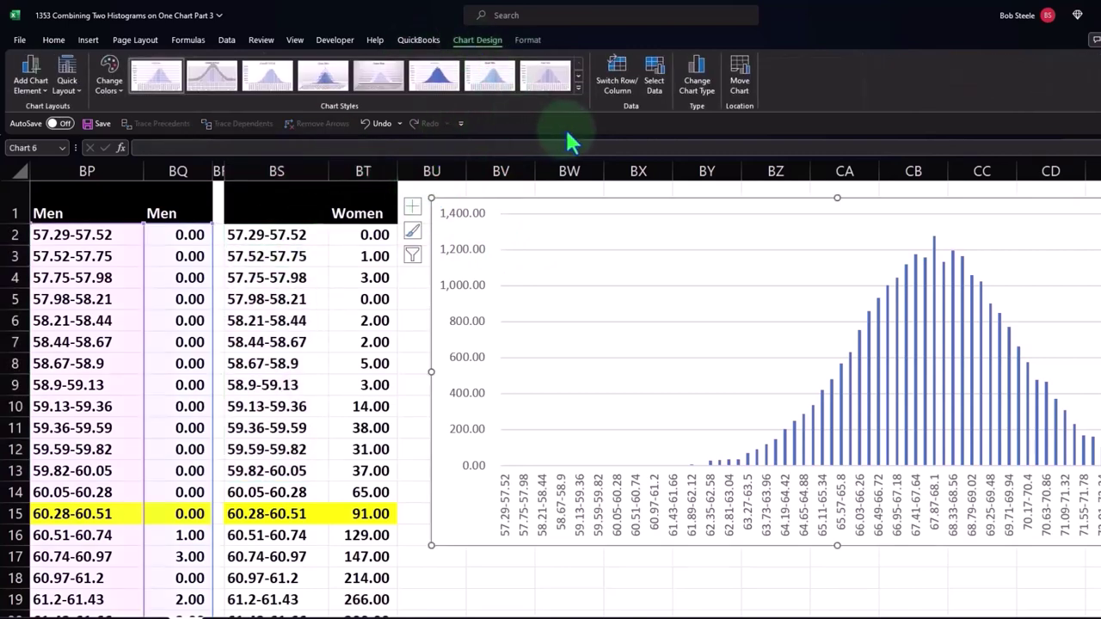
{"action": "left_click", "coordinate": [654, 79]}
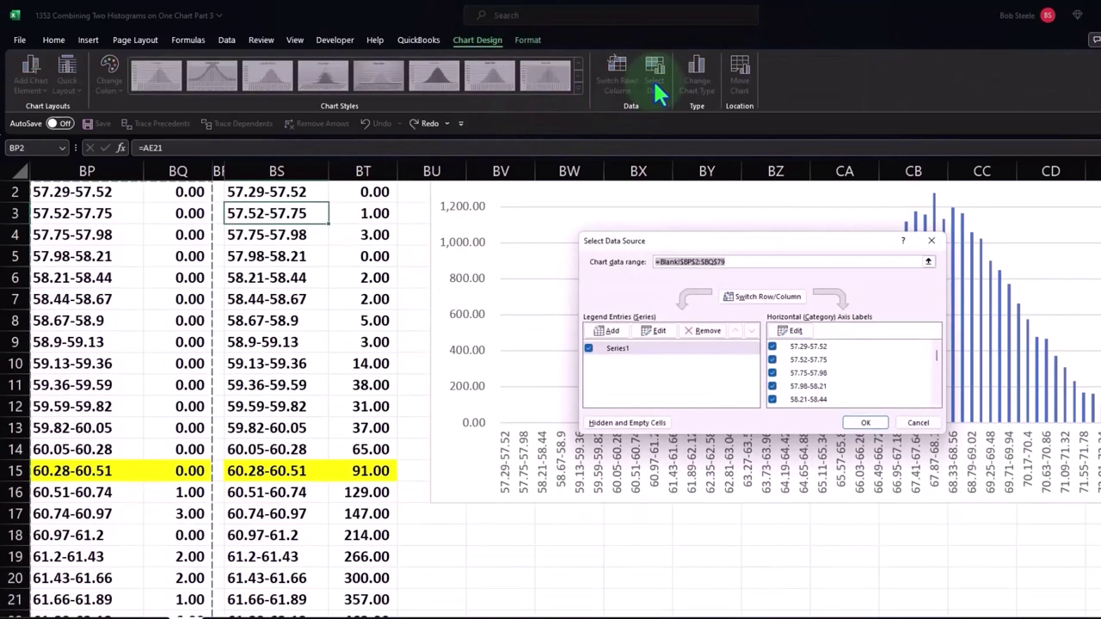